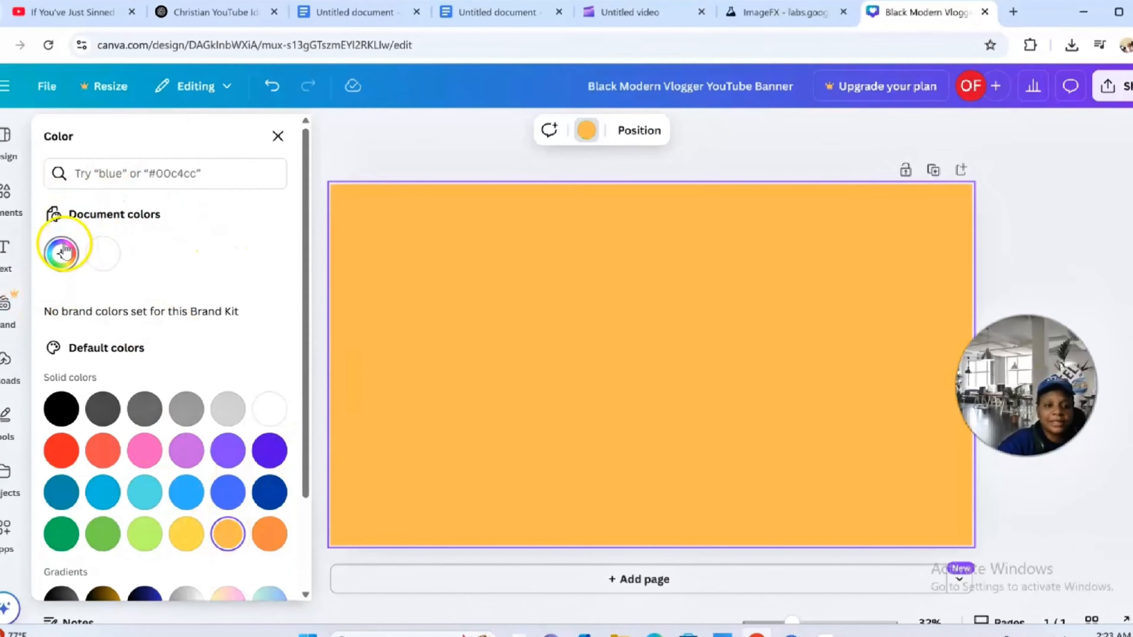
Change the banner's solid background to a radial gradient with orange in the centre and dark green at the edges.
left_click(64, 247)
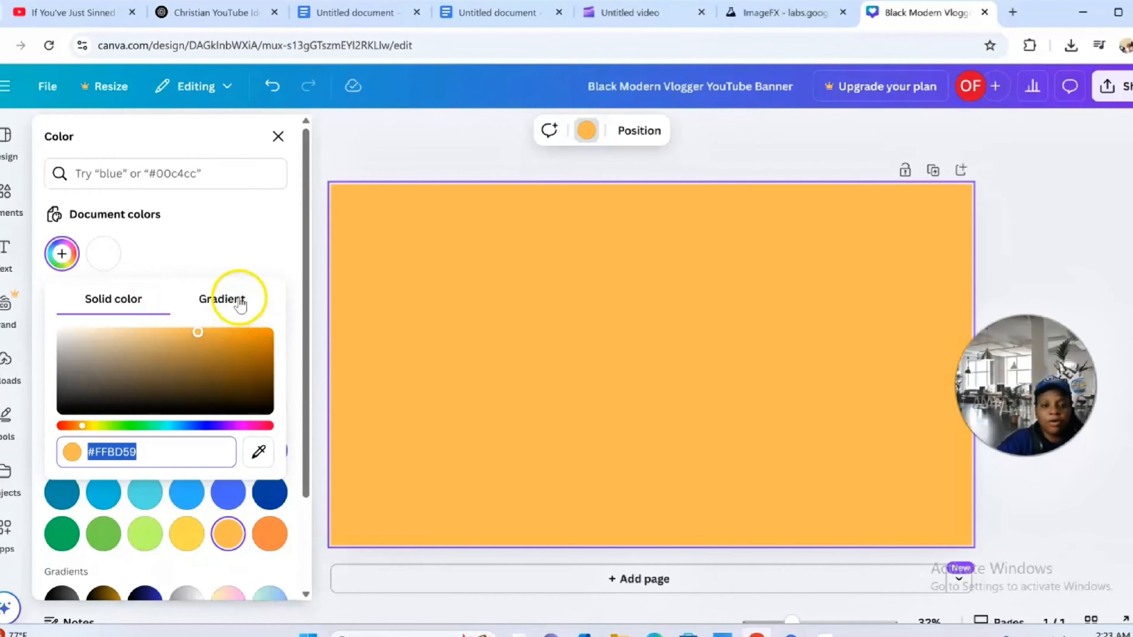
left_click(240, 299)
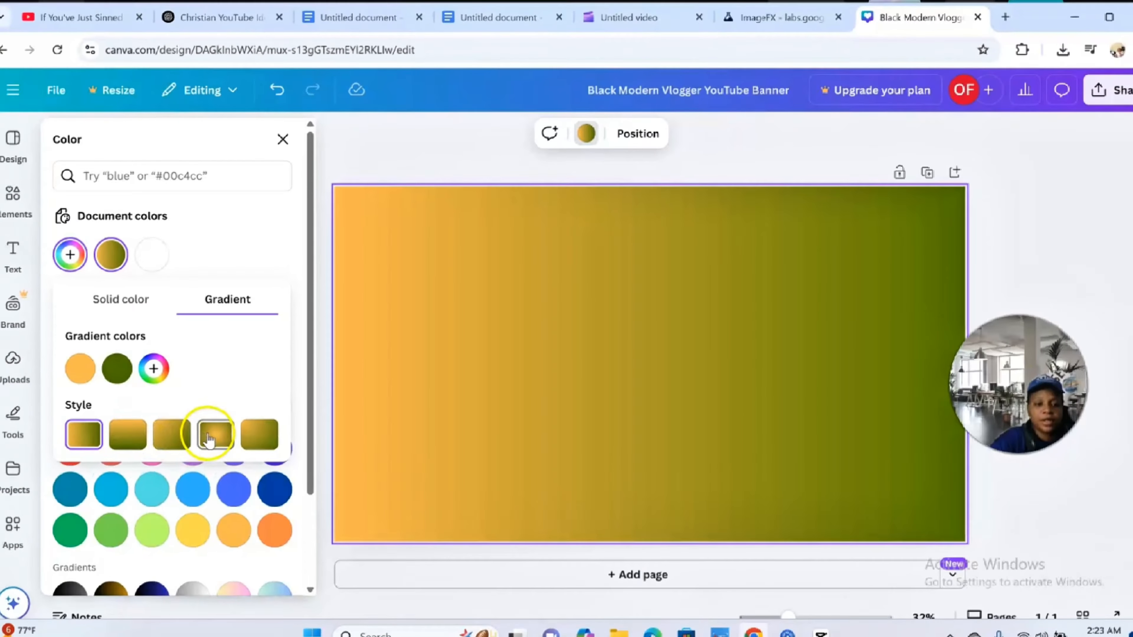
left_click(12, 503)
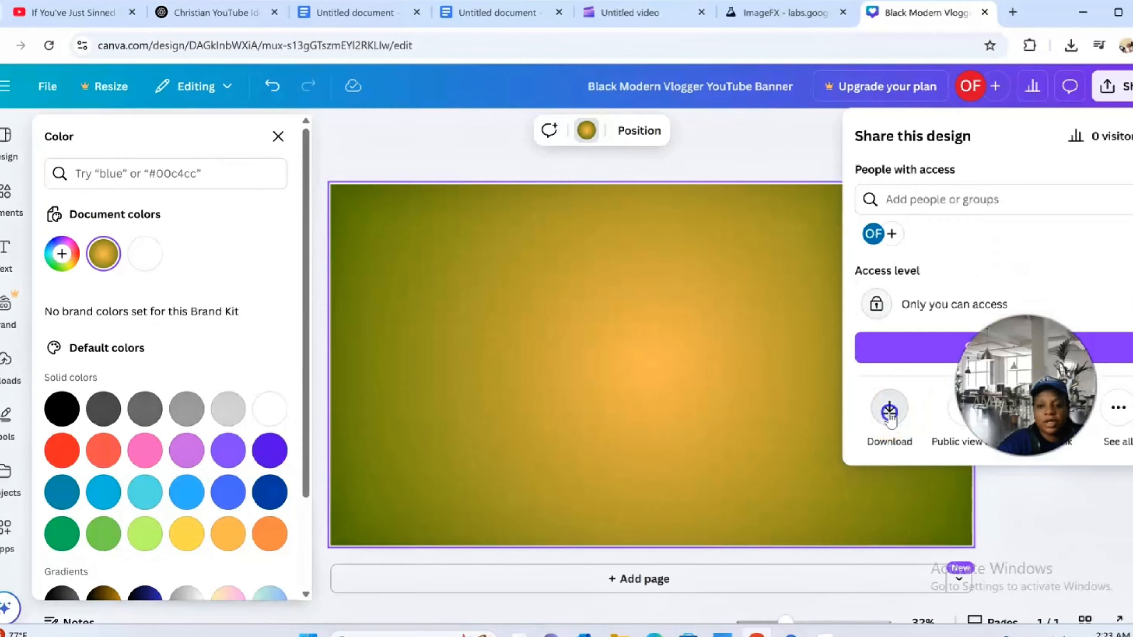
Download the gradient banner design as a PNG at 2,560 × 1,440 px.
left_click(890, 413)
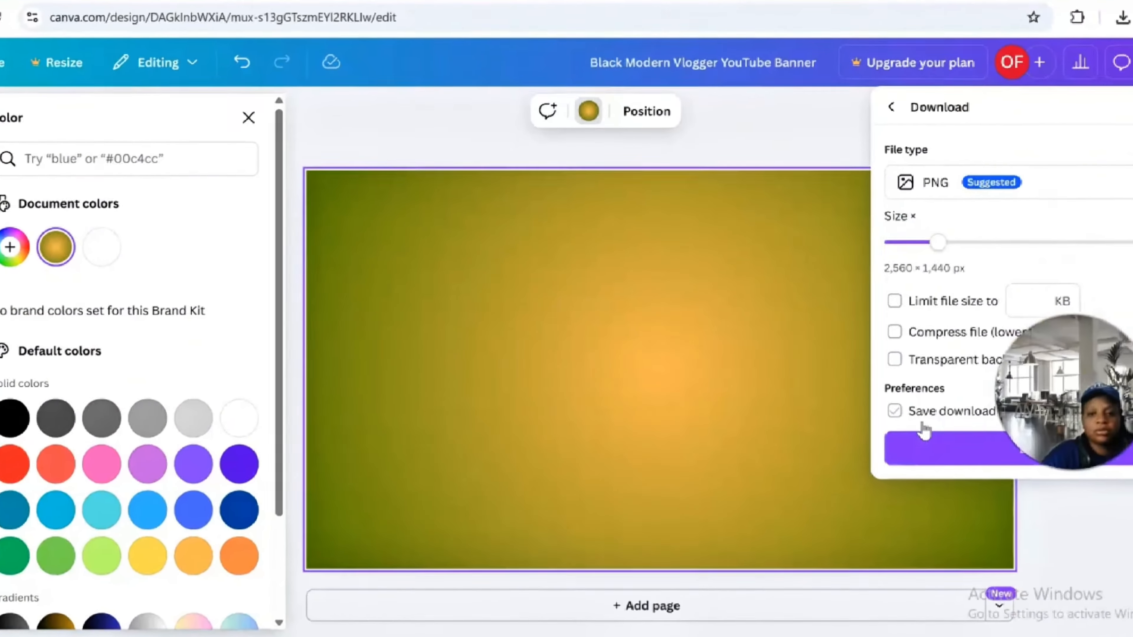
left_click(894, 435)
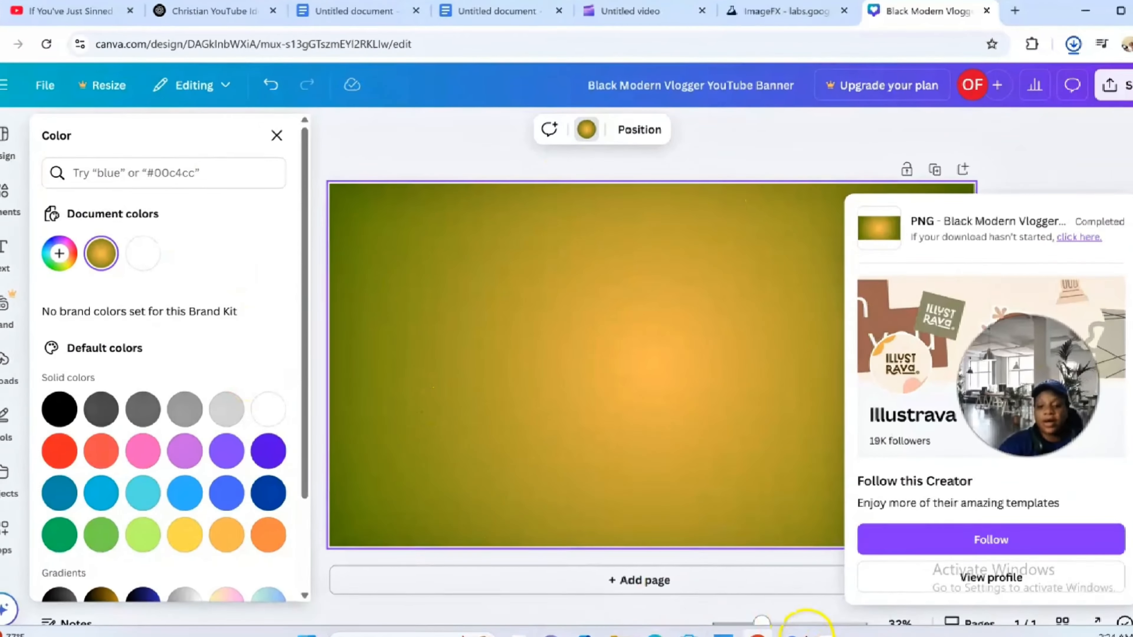
Switch to CapCut, import the Black Modern Vlogger YouTube Banner PNG from Downloads and place it at the start of the timeline.
left_click(822, 635)
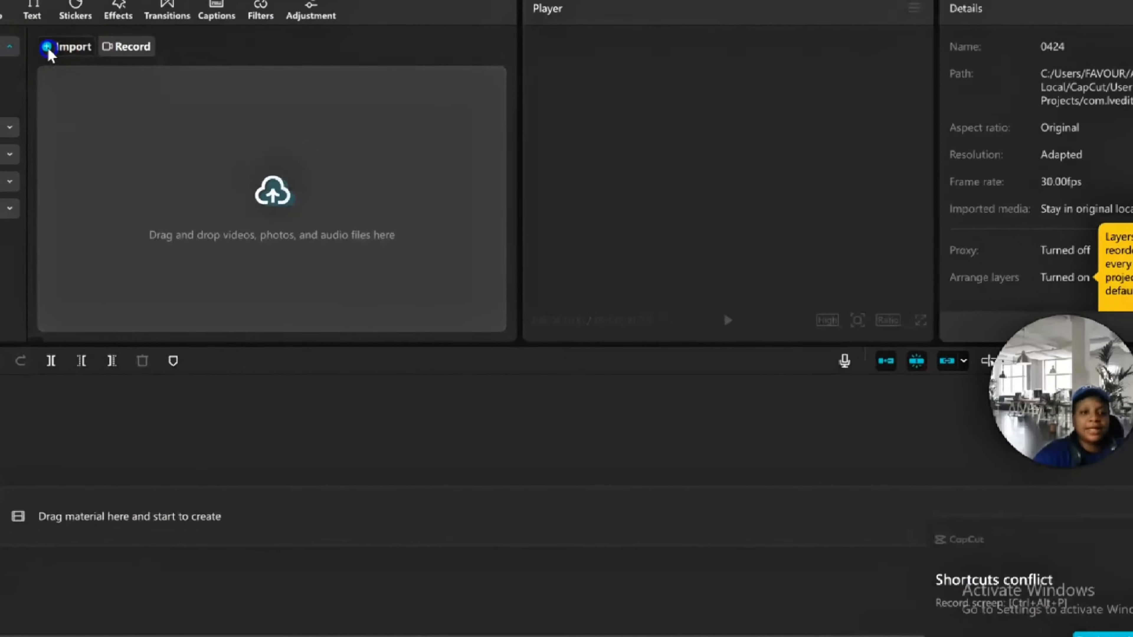
left_click(48, 49)
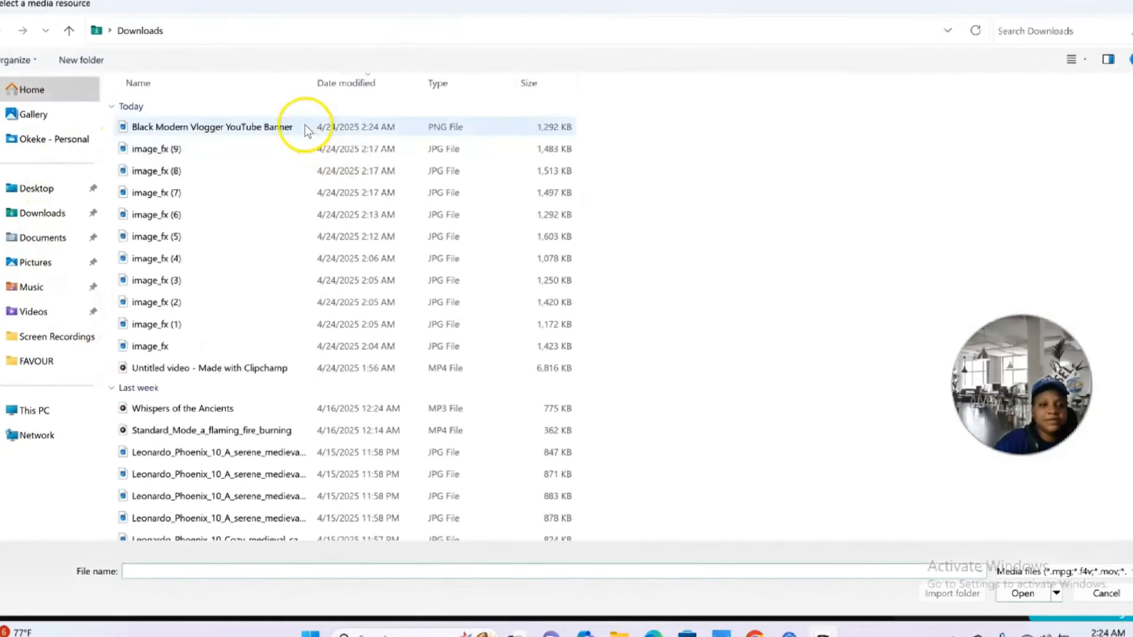
double_click(305, 128)
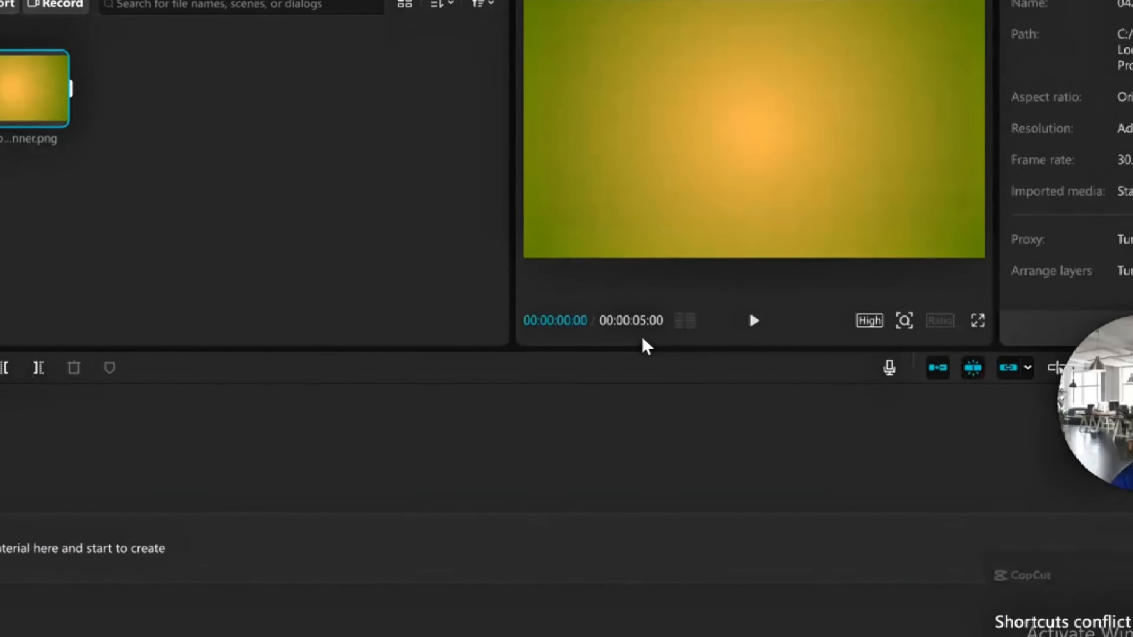
left_click_drag(126, 136, 556, 355)
left_click_drag(114, 128, 28, 517)
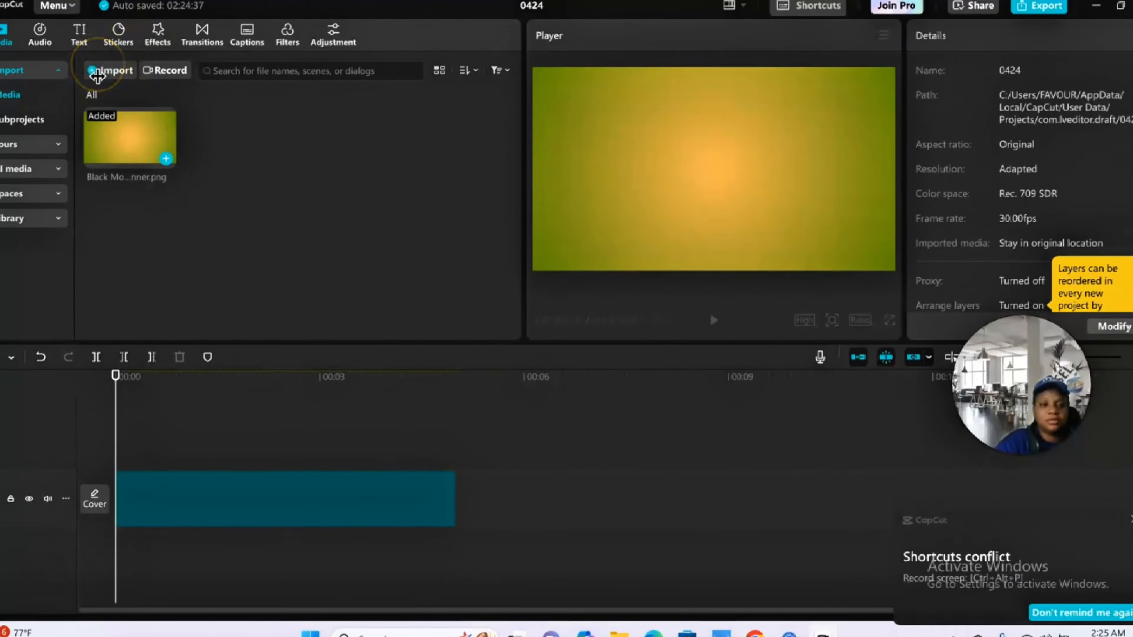
Import the "clipchamp - Made with Clipchamp" video and add its extracted audio to the timeline beneath the gradient clip.
left_click(93, 62)
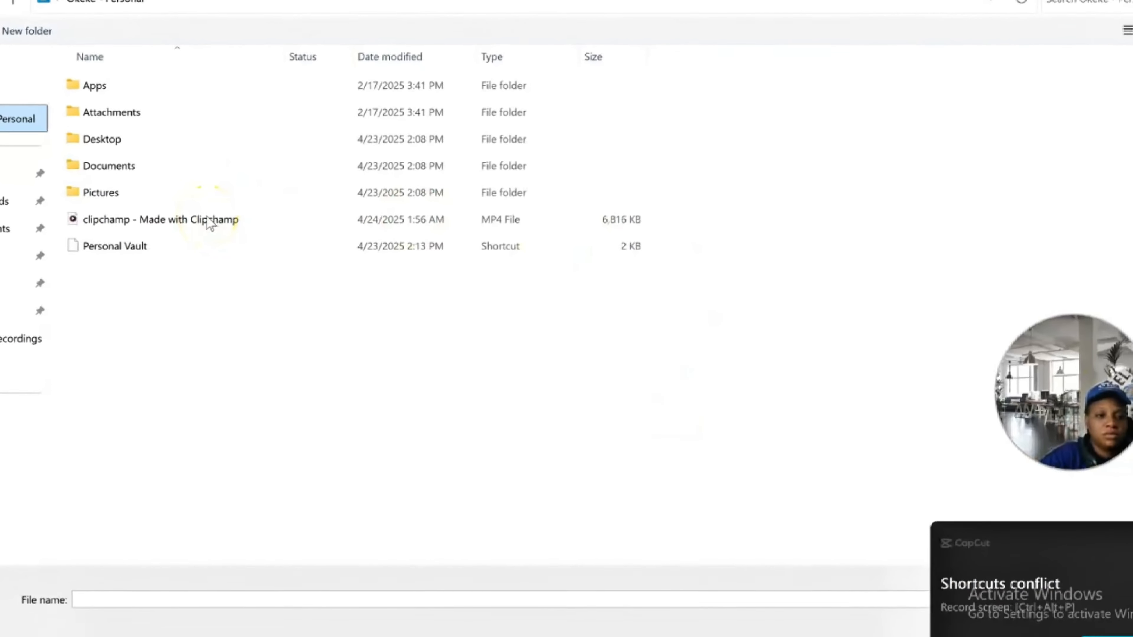
left_click(225, 224)
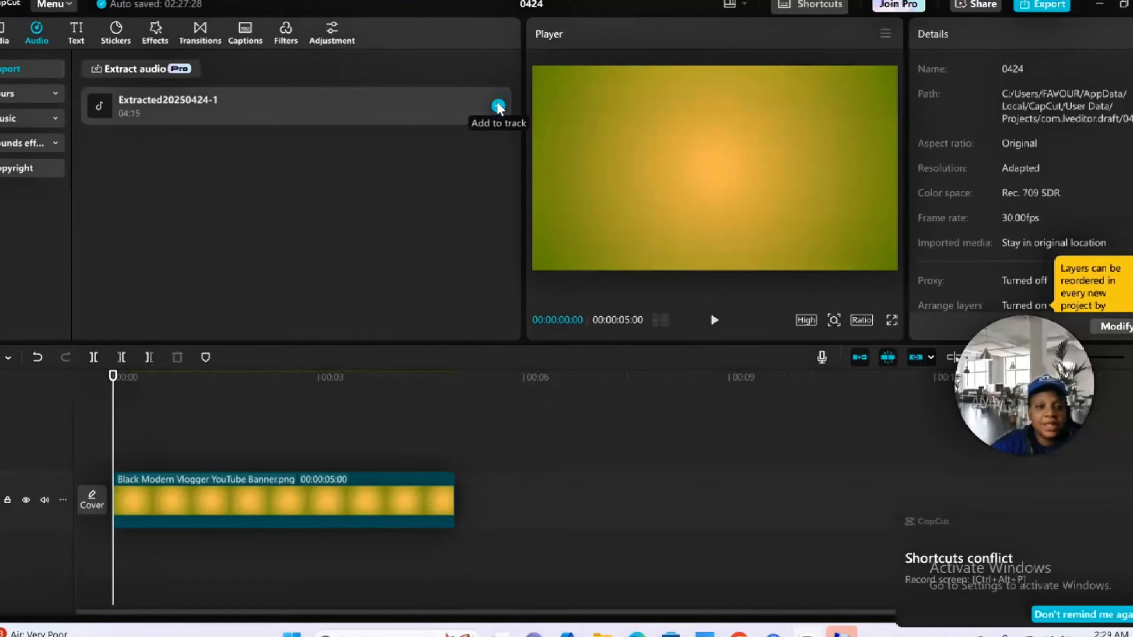
left_click(480, 47)
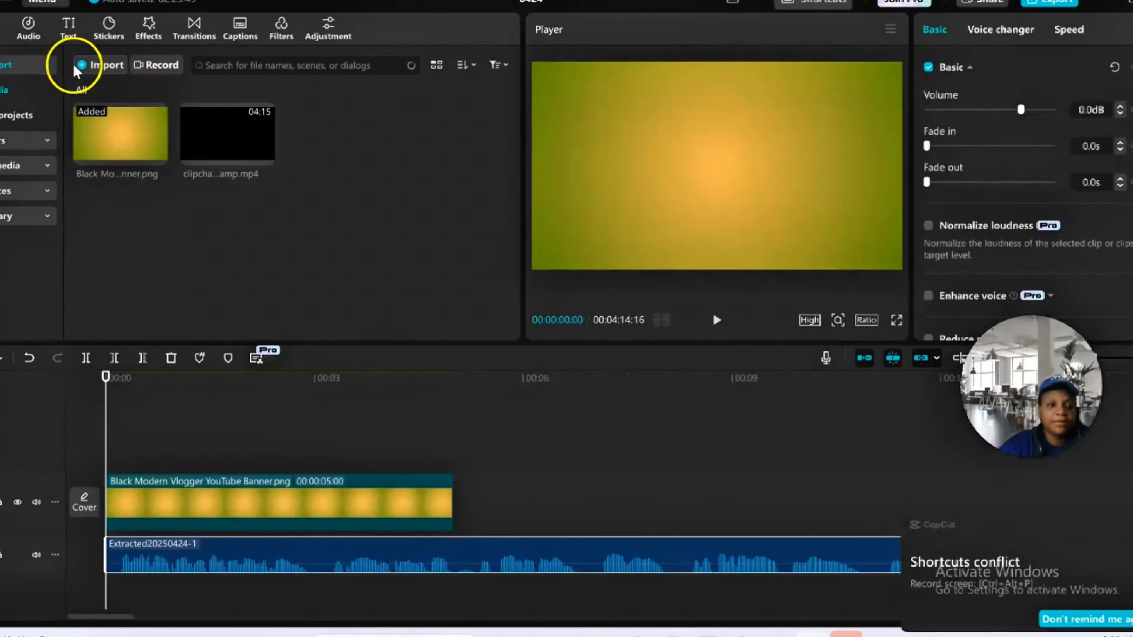
Overlay image_fx (9).jpg on the gradient, cut out the seated figure with Auto removal and place it left of centre in the frame.
left_click(36, 41)
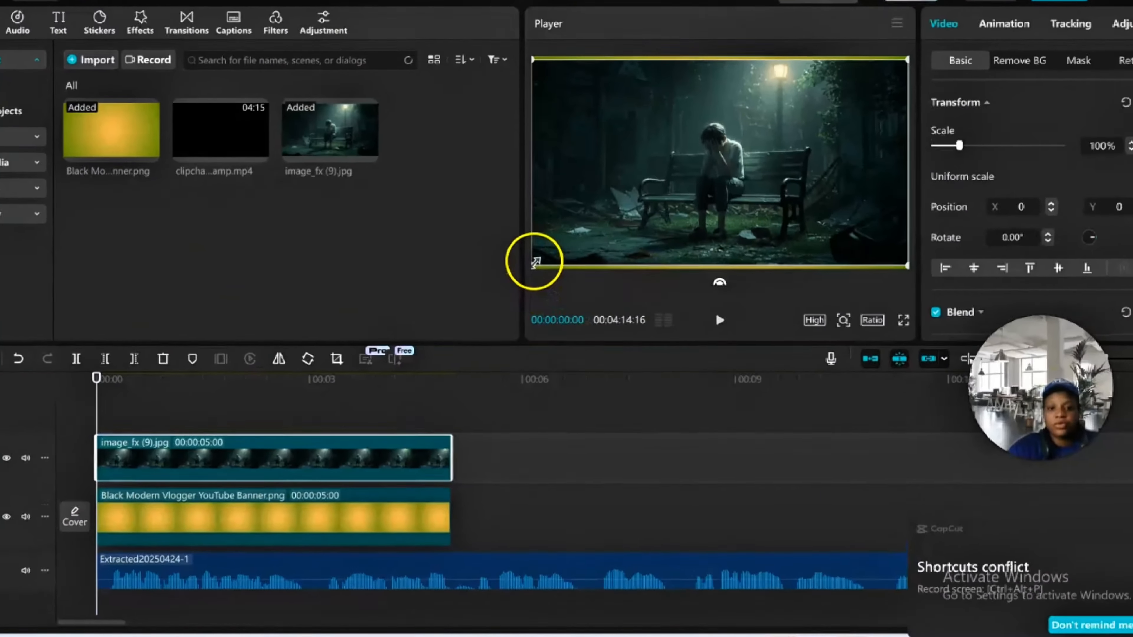
left_click_drag(534, 261, 707, 161)
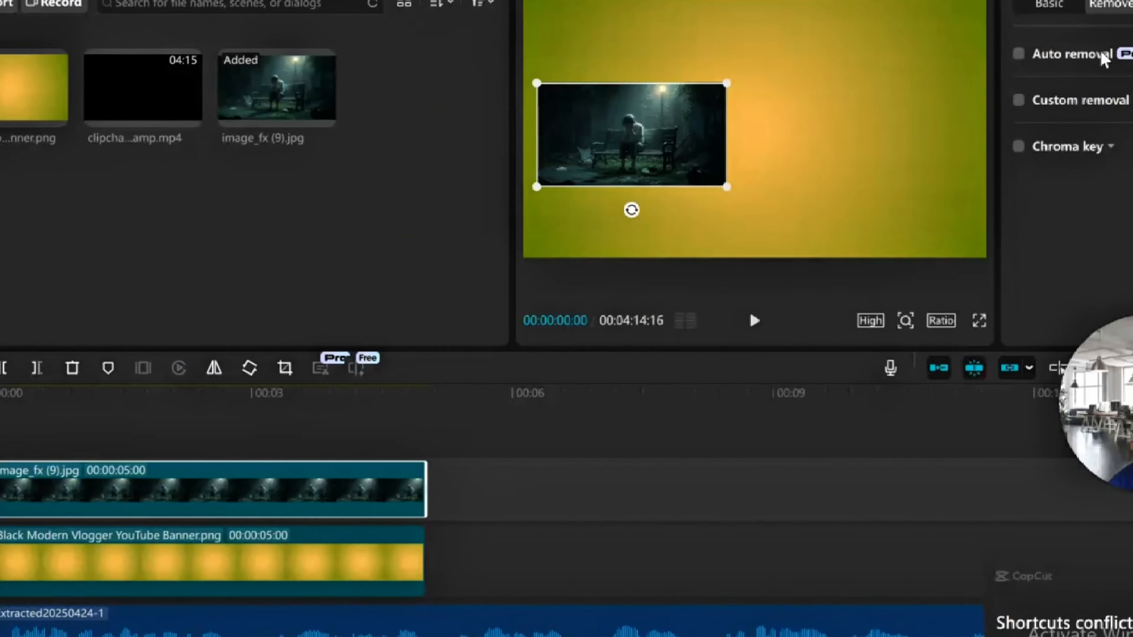
left_click(1104, 57)
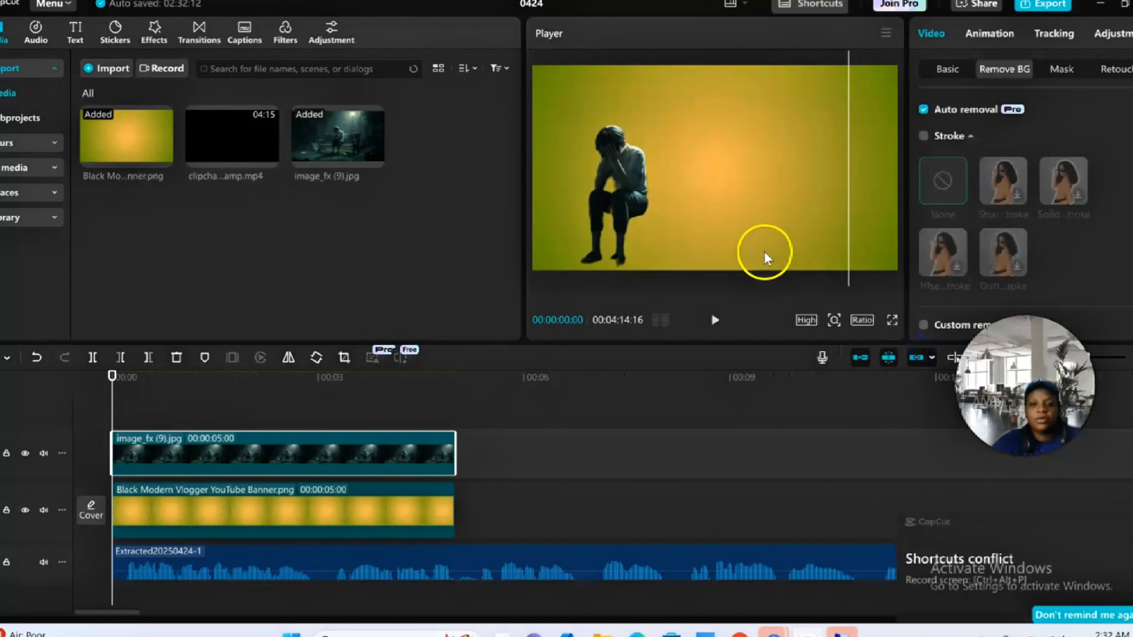
left_click_drag(773, 181, 765, 214)
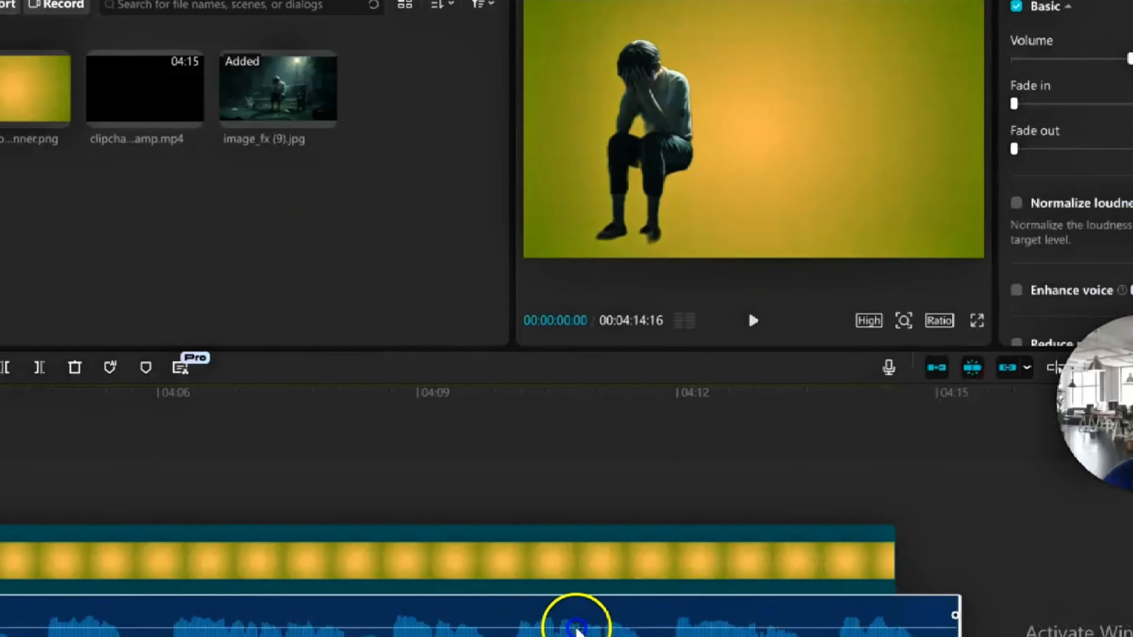
Extend the gradient clip to the audio's end at 00:04:14:16 and set the image_fx (9).jpg clip's duration to 00:00:06:01.
left_click(649, 501)
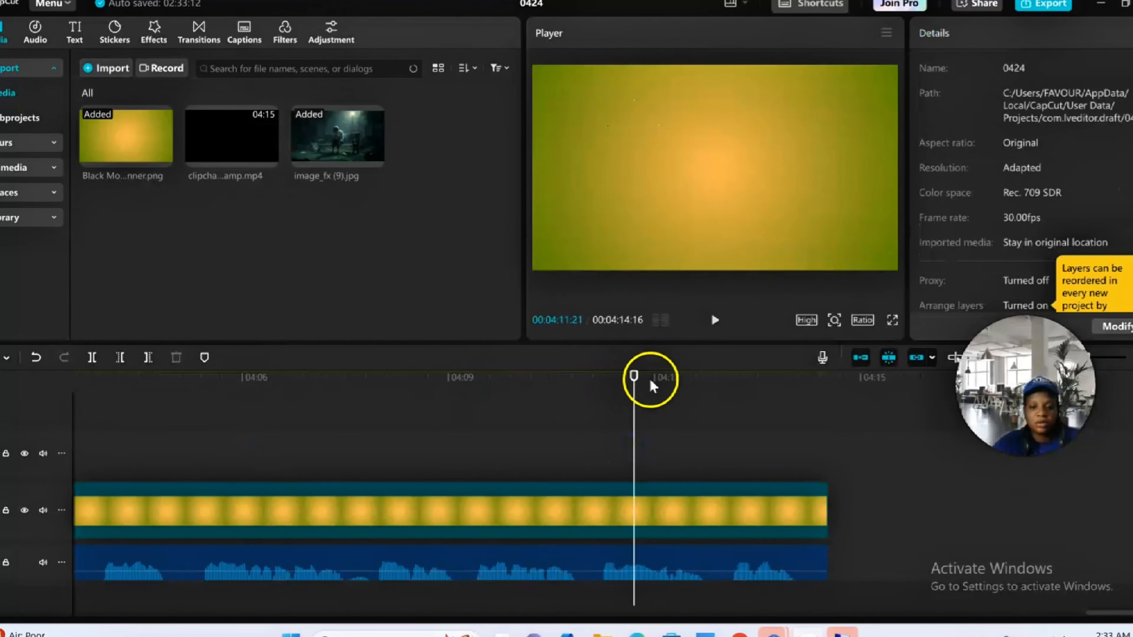
left_click_drag(634, 376, 25, 381)
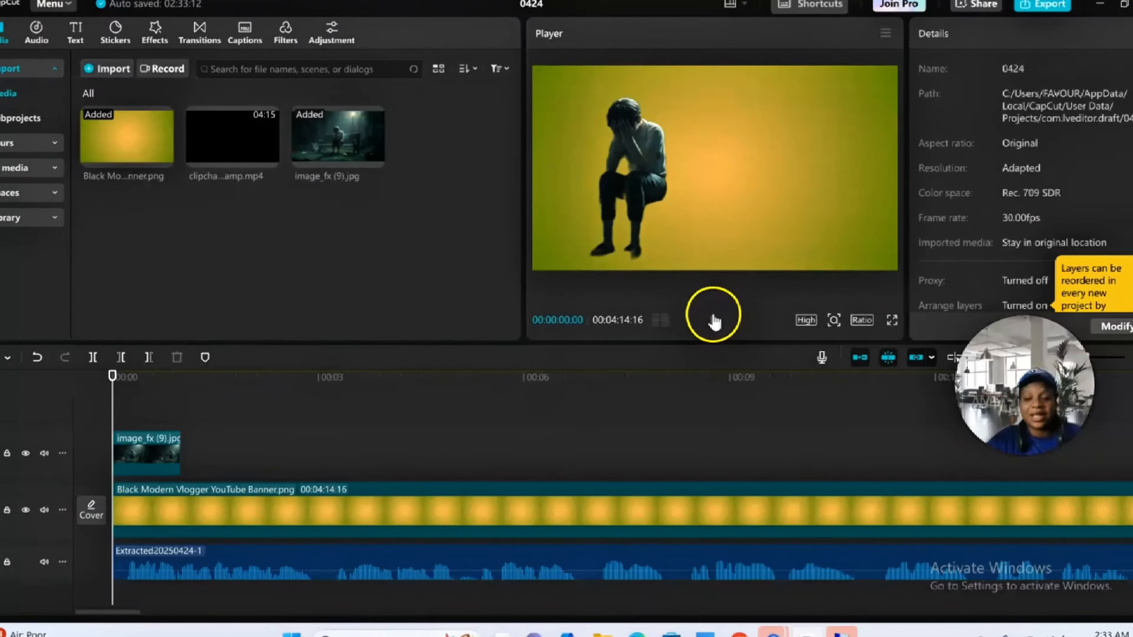
left_click(714, 320)
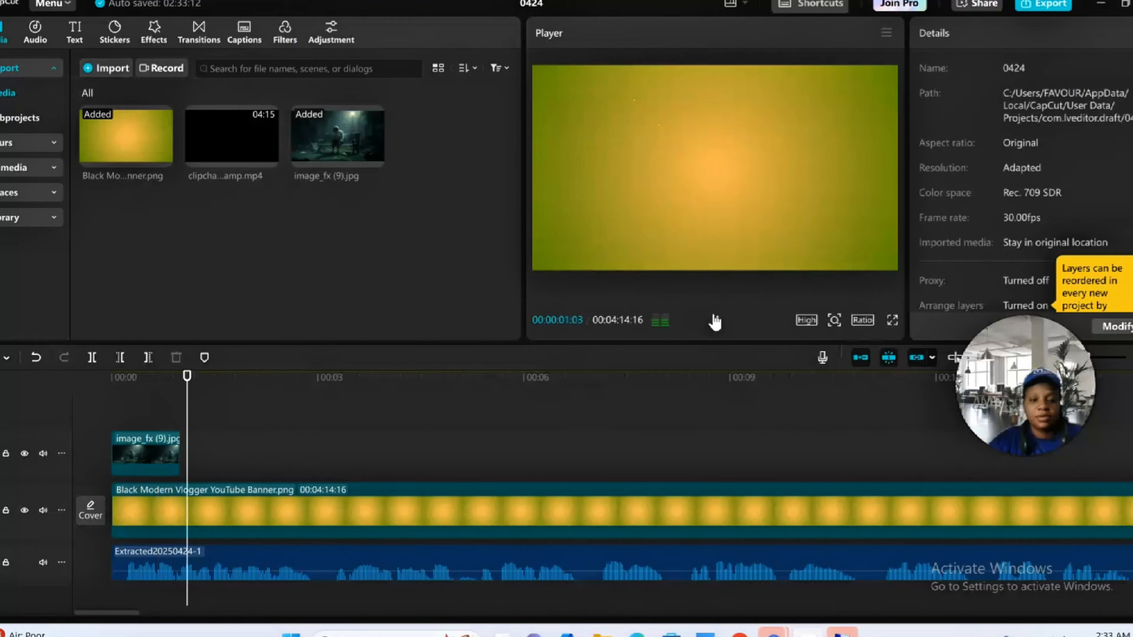
left_click(184, 440)
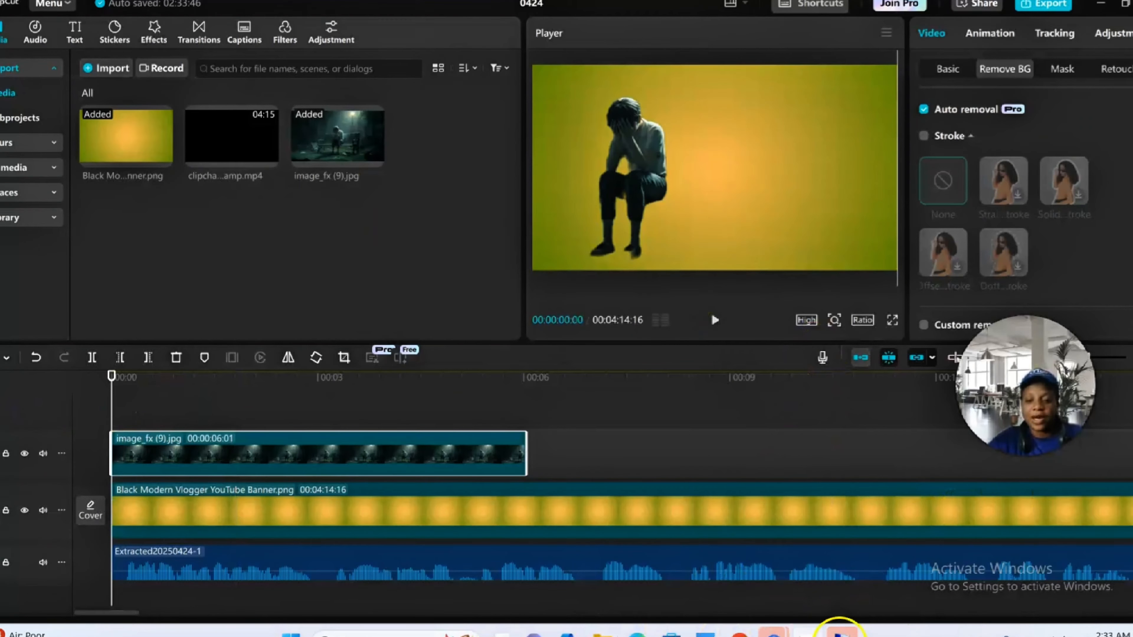
Switch to the script in Google Docs and copy its opening question, ending with "God, where are You?".
left_click(740, 632)
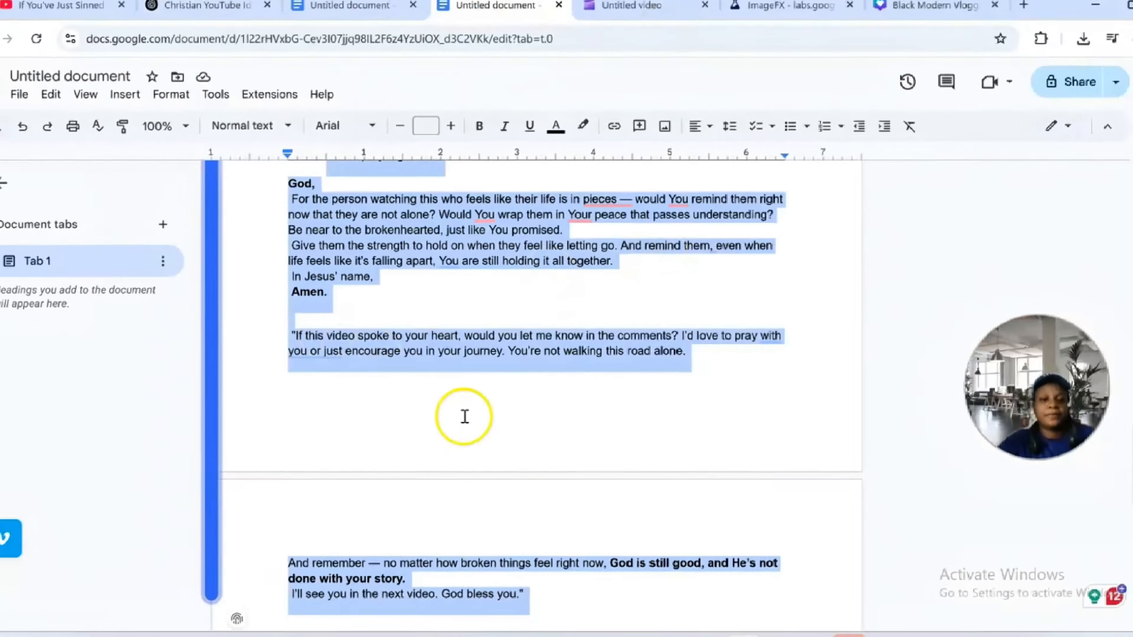
left_click(490, 498)
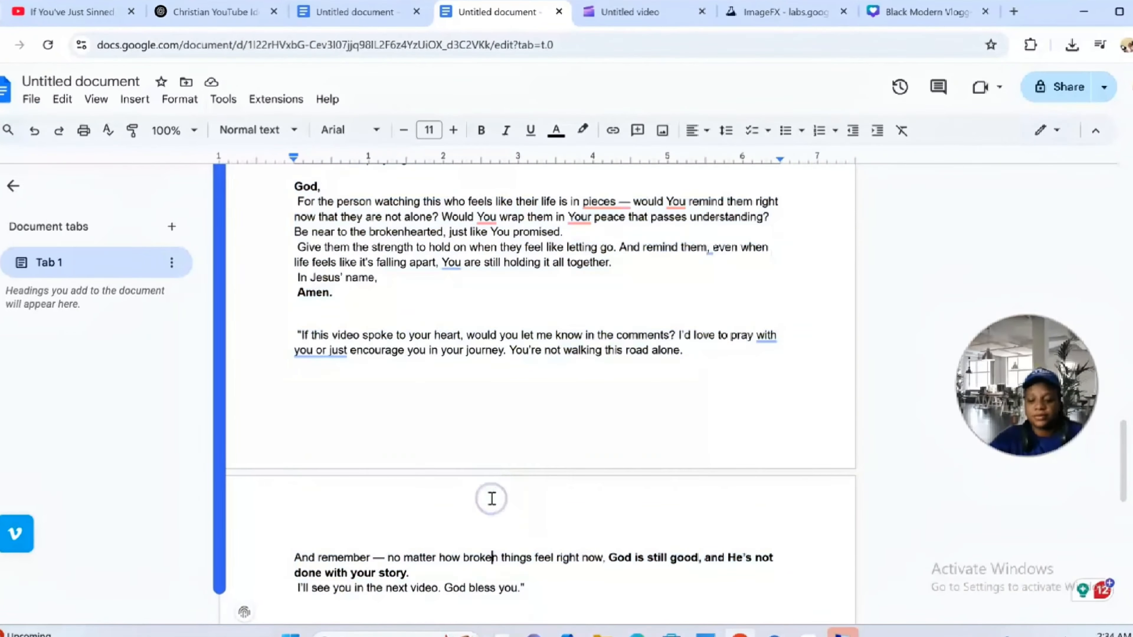
left_click_drag(1128, 437, 1132, 248)
scroll(1114, 277, "up", 8)
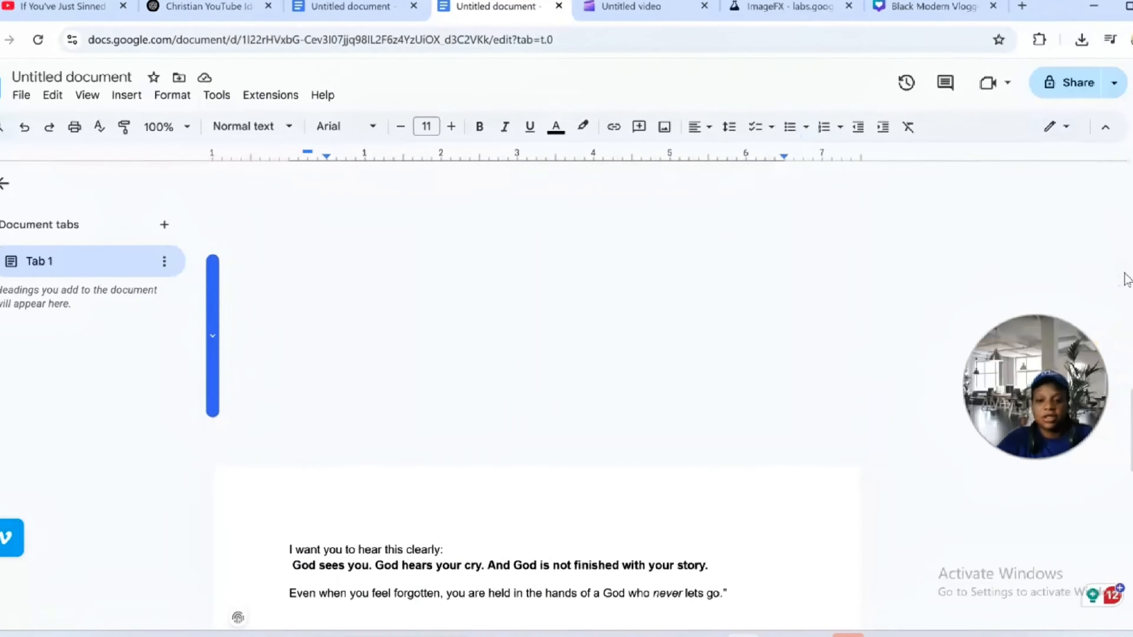
scroll(1114, 278, "down", 4)
left_click(939, 264)
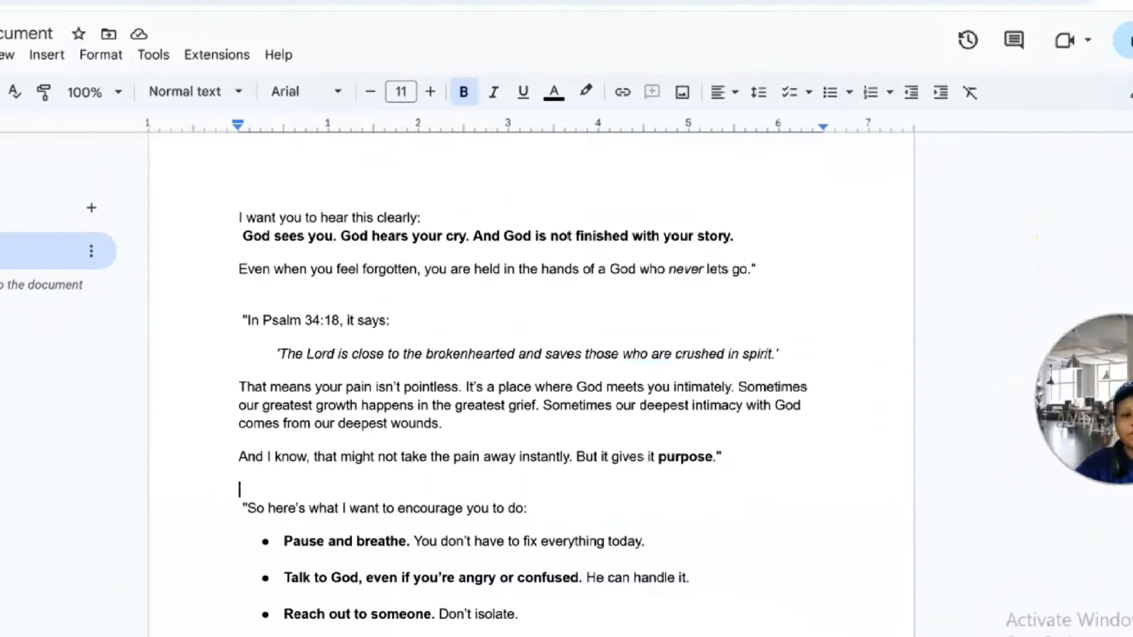
scroll(533, 379, "up", 10)
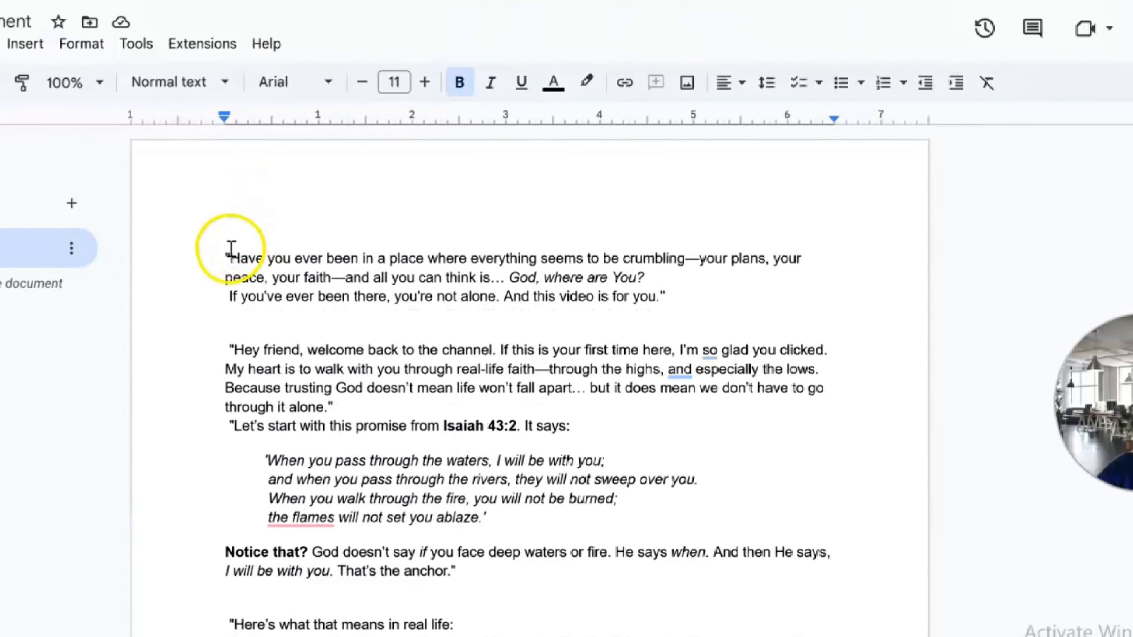
left_click_drag(225, 256, 675, 288)
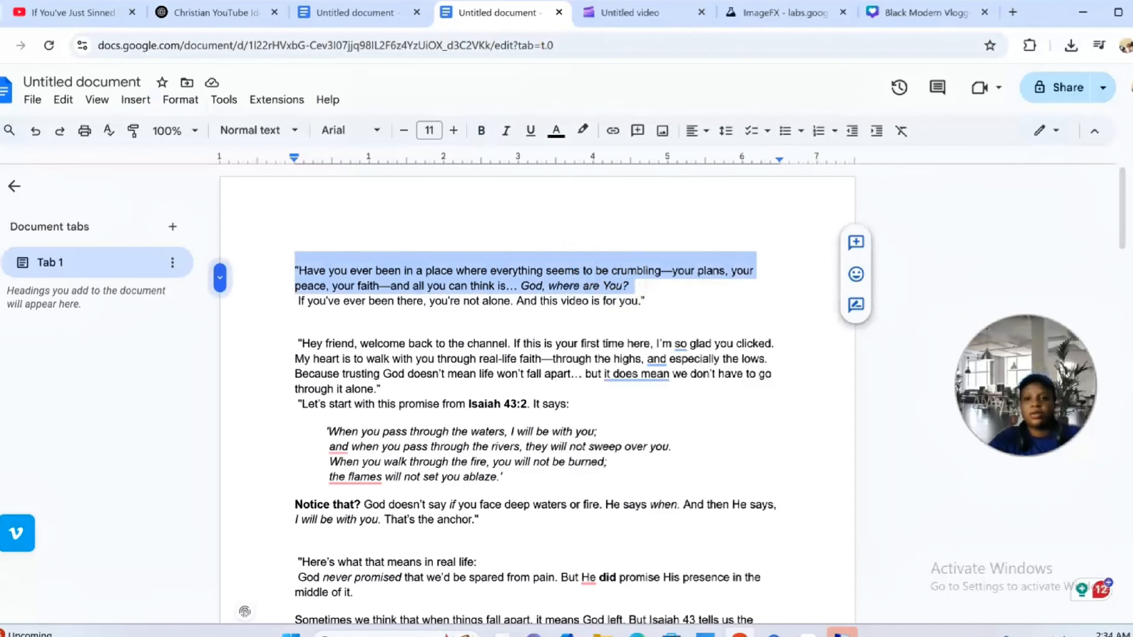
Return to CapCut, add a default text clip at the start of the timeline and select it.
left_click(803, 634)
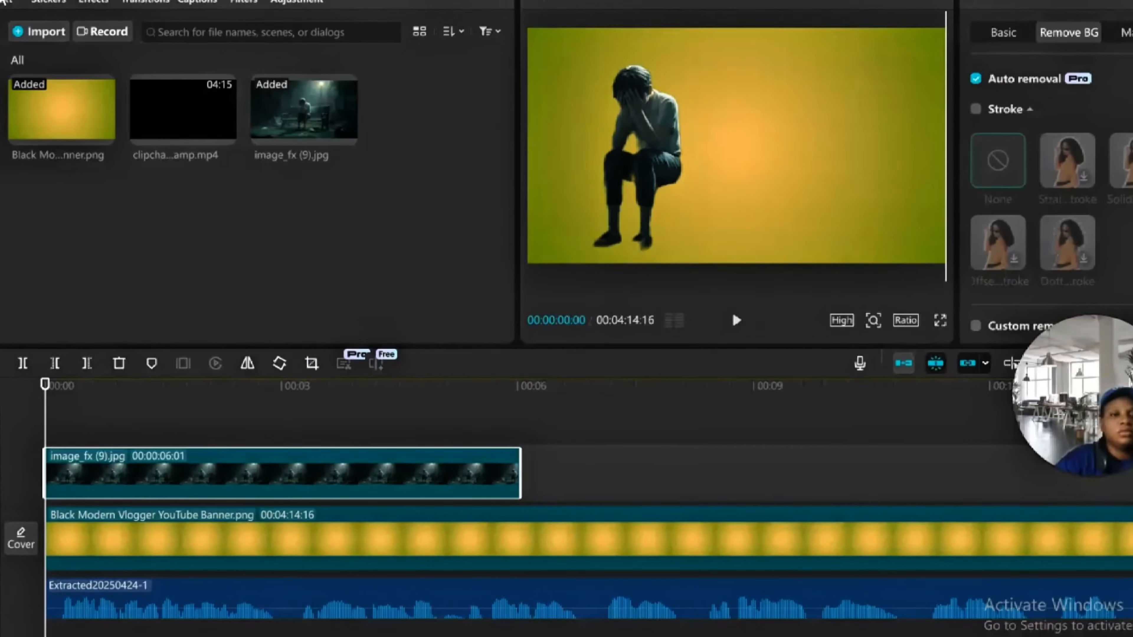
left_click(4, 2)
mouse_move(74, 87)
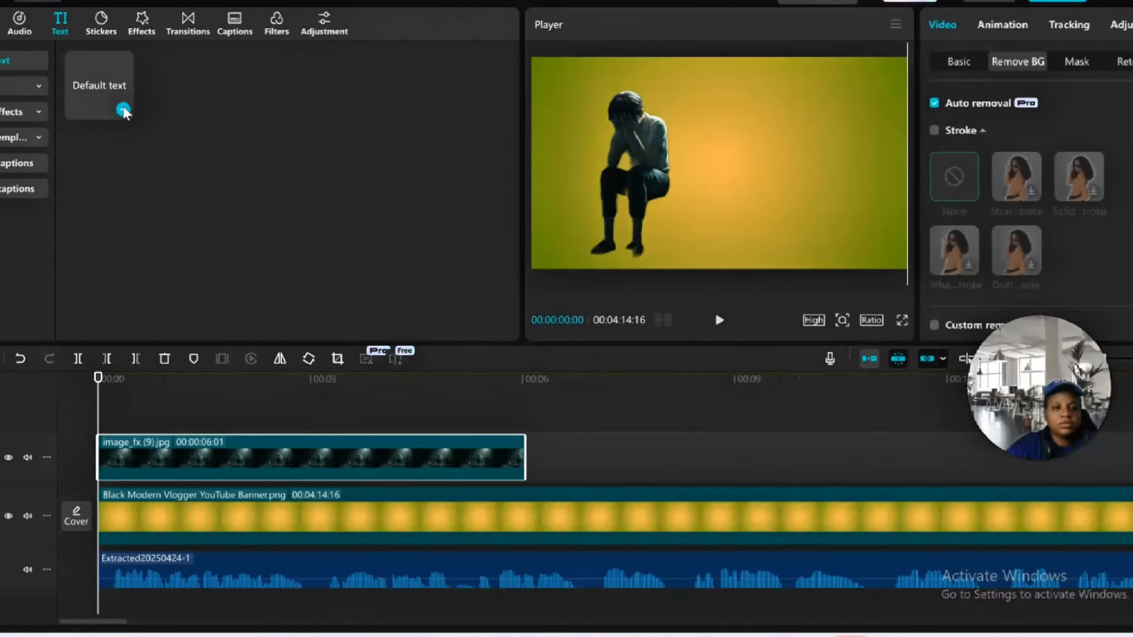
left_click(22, 62)
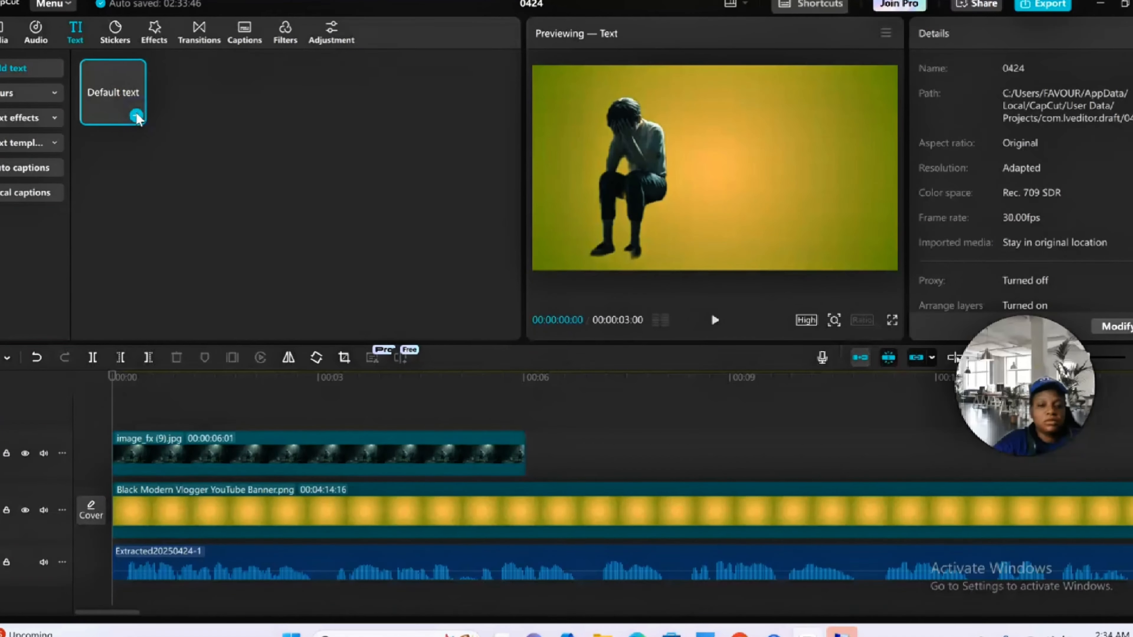
left_click(136, 116)
left_click(179, 323)
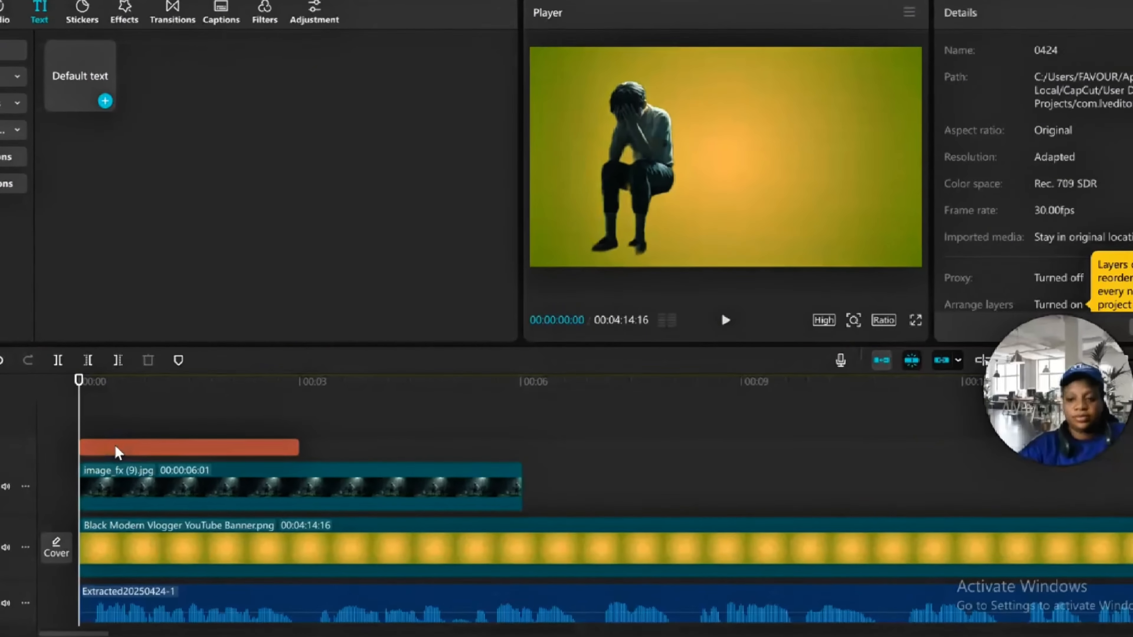
left_click(165, 440)
Replace the default text with the copied script question beginning "Have you ever been in a place where everything seems to be crumbling".
left_click(734, 143)
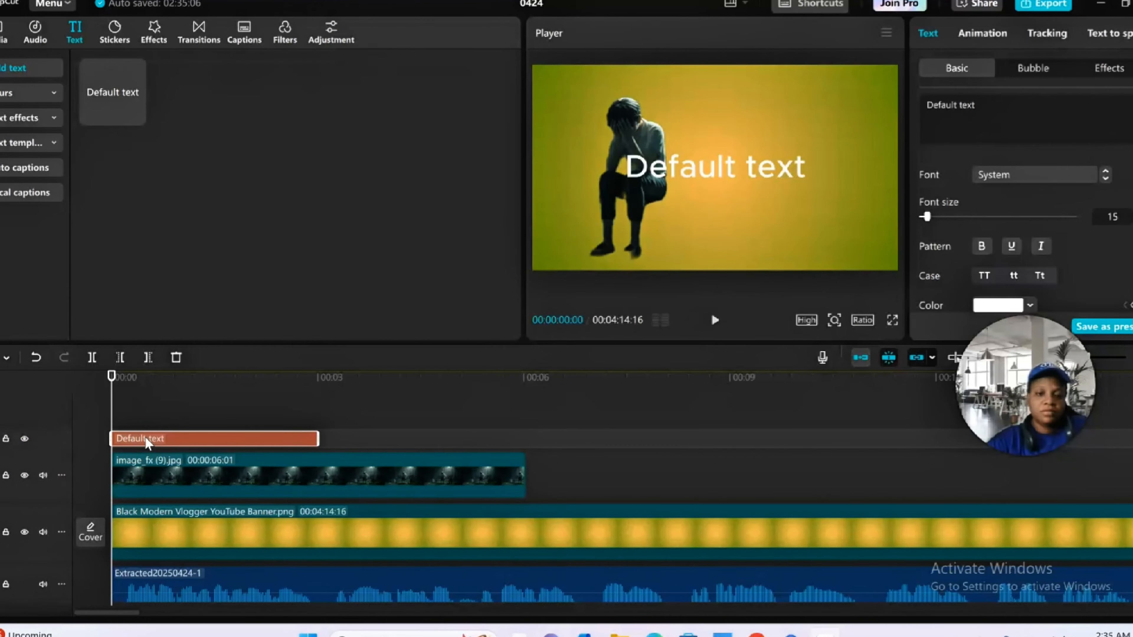
double_click(645, 172)
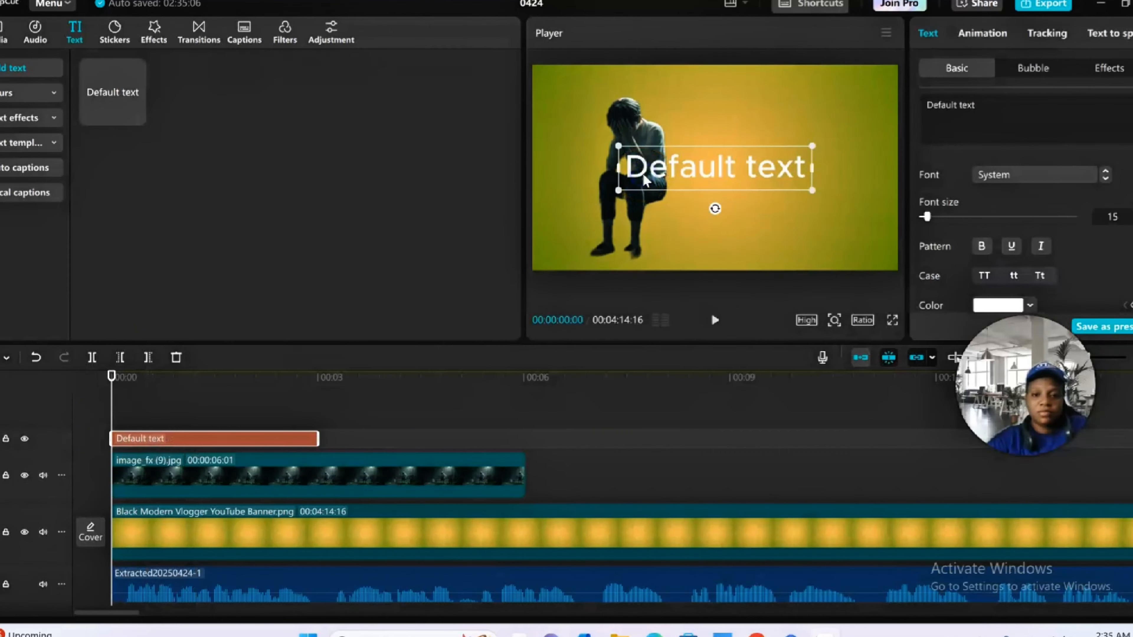
left_click_drag(642, 167, 672, 165)
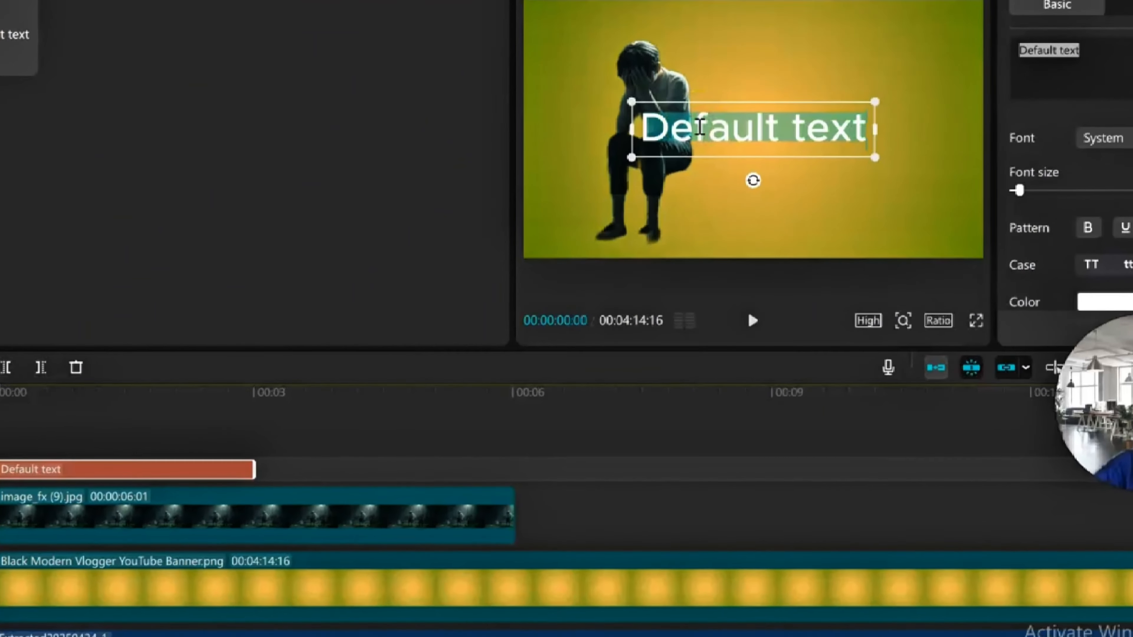
key("BackSpace")
left_click(757, 123)
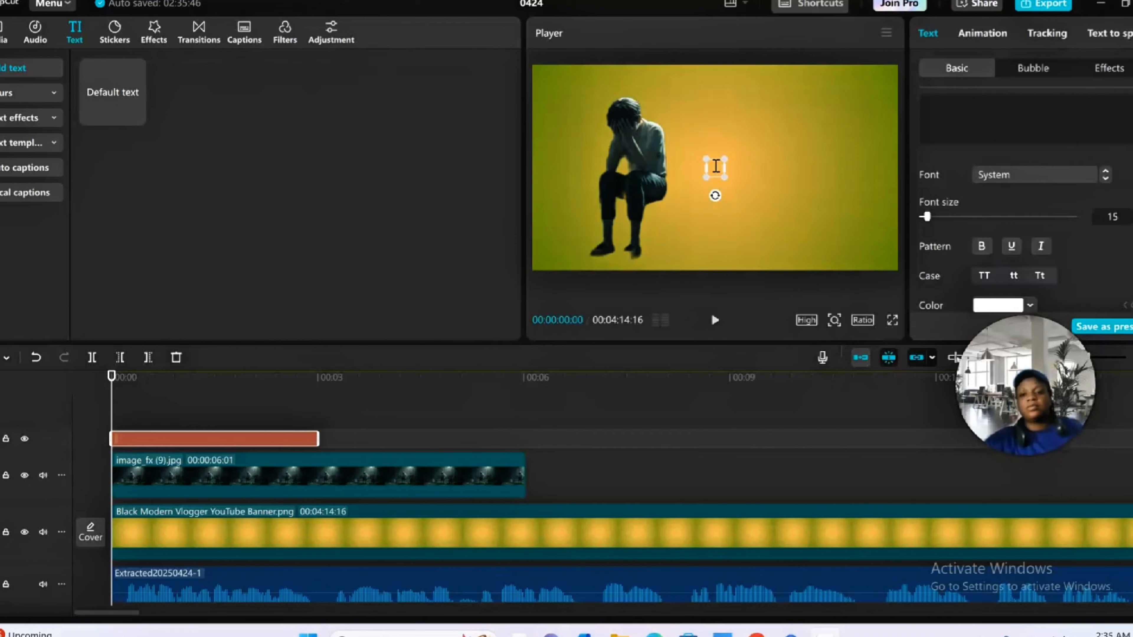
type("\"Have you ever been in a place where everything seems to be crumbling—your plans, your peace, your faith—and all you can think is... God, where are You?")
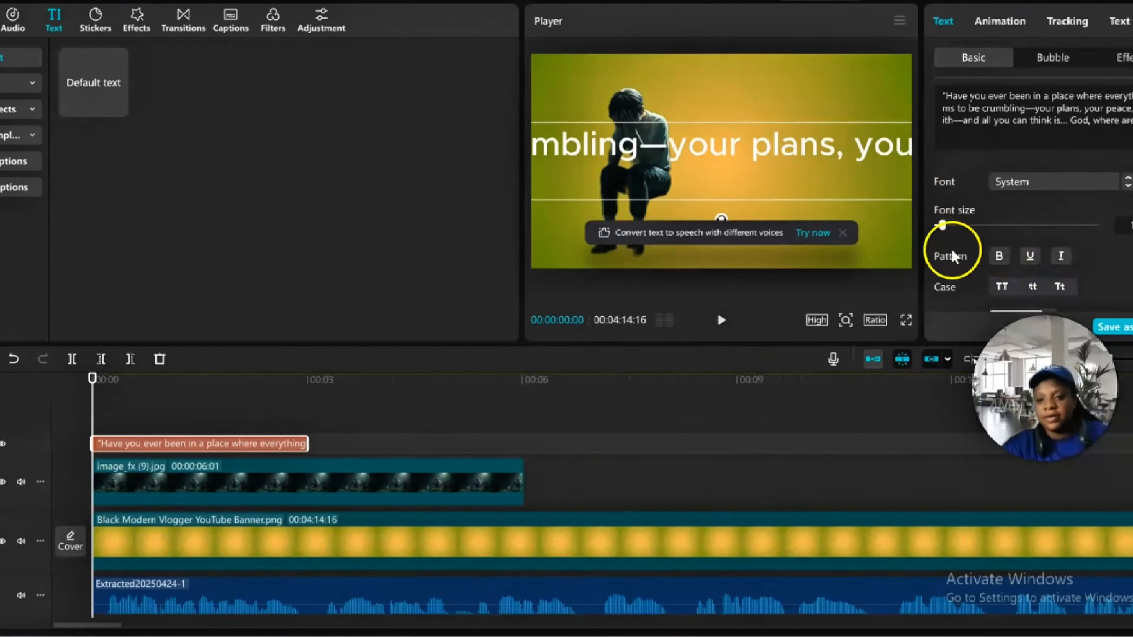
Set the script text's font size to 5 and add a line break after "Have you ever been".
left_click_drag(927, 228, 922, 228)
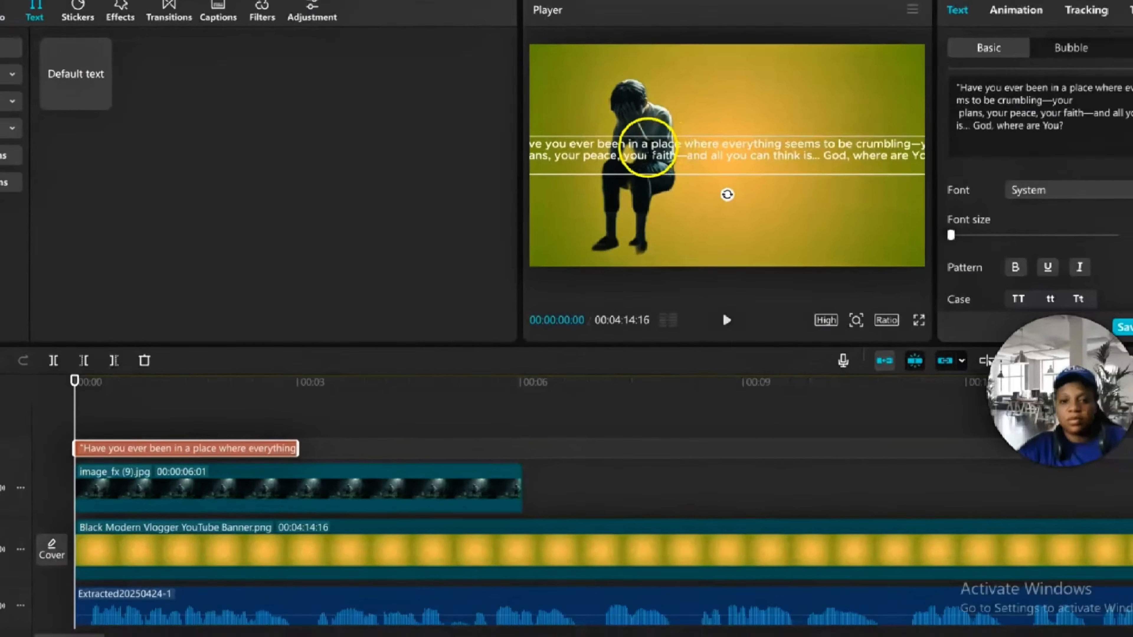
left_click(639, 114)
key("Return")
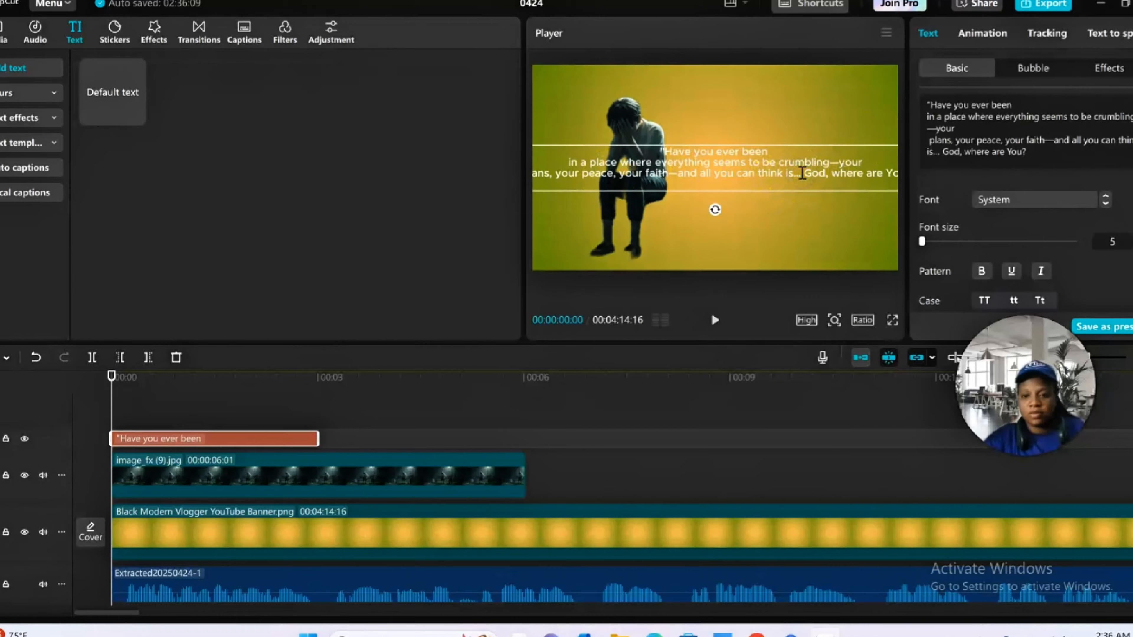
Put "God, where are You?" on its own line and narrow the text box so the question wraps into six lines.
left_click(803, 173)
key("Return")
left_click_drag(866, 171, 846, 212)
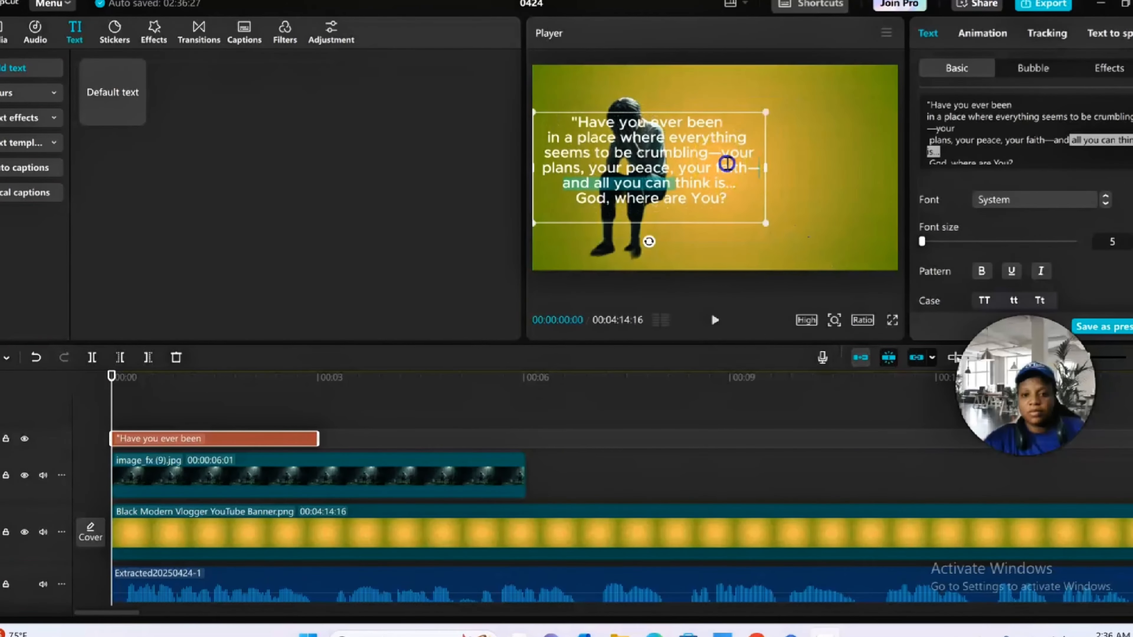
Move the script text to the right half of the frame and shift the seated figure further left to clear it.
left_click(860, 147)
left_click_drag(726, 157, 877, 158)
left_click(639, 134)
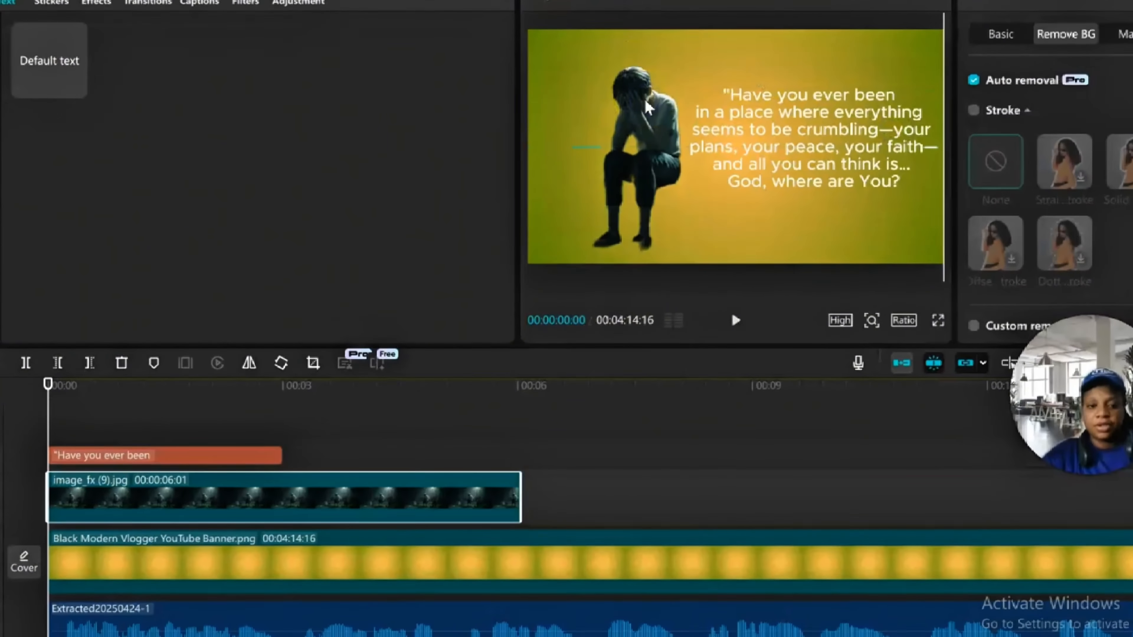
left_click_drag(640, 114, 611, 93)
left_click(827, 118)
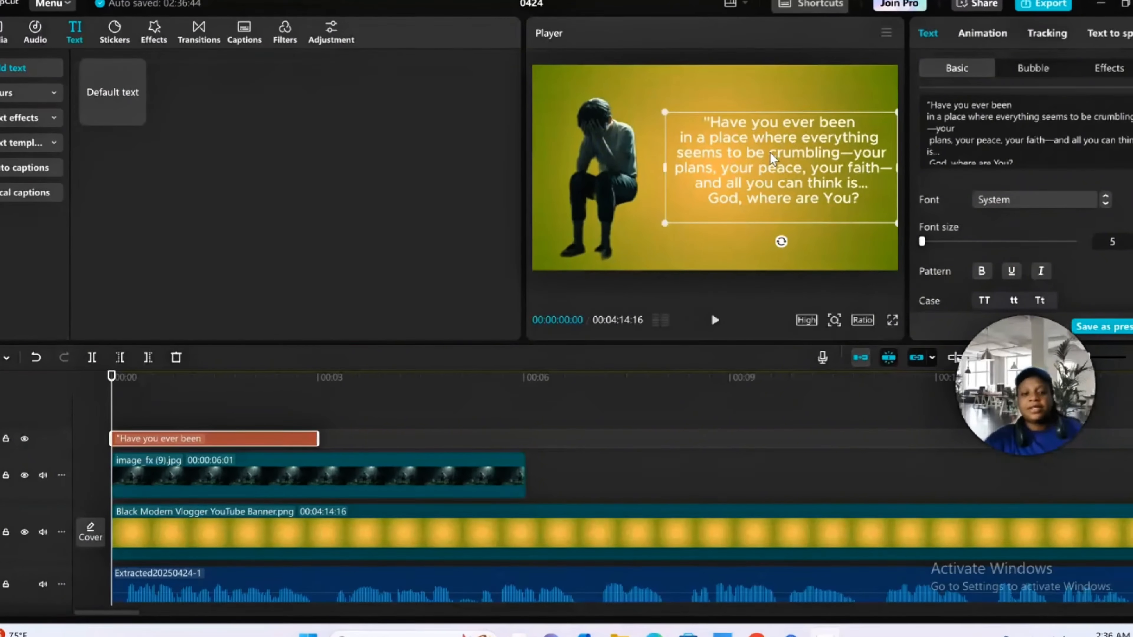
Apply the Type 1 entrance animation to the script text and dismiss the sign-in dialog.
left_click(982, 35)
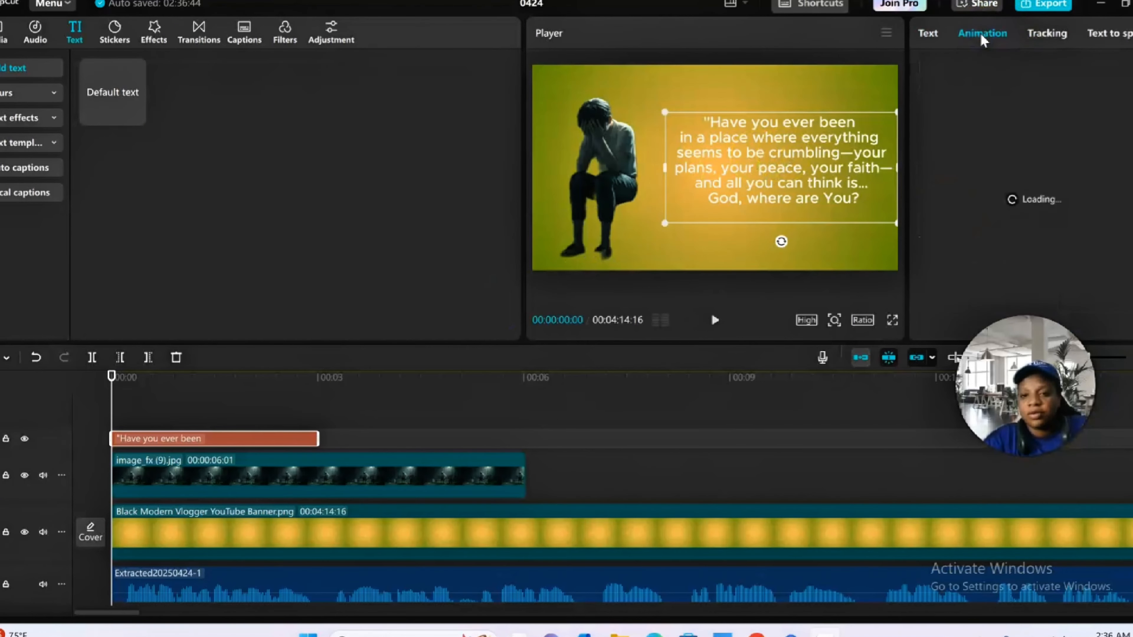
left_click(954, 209)
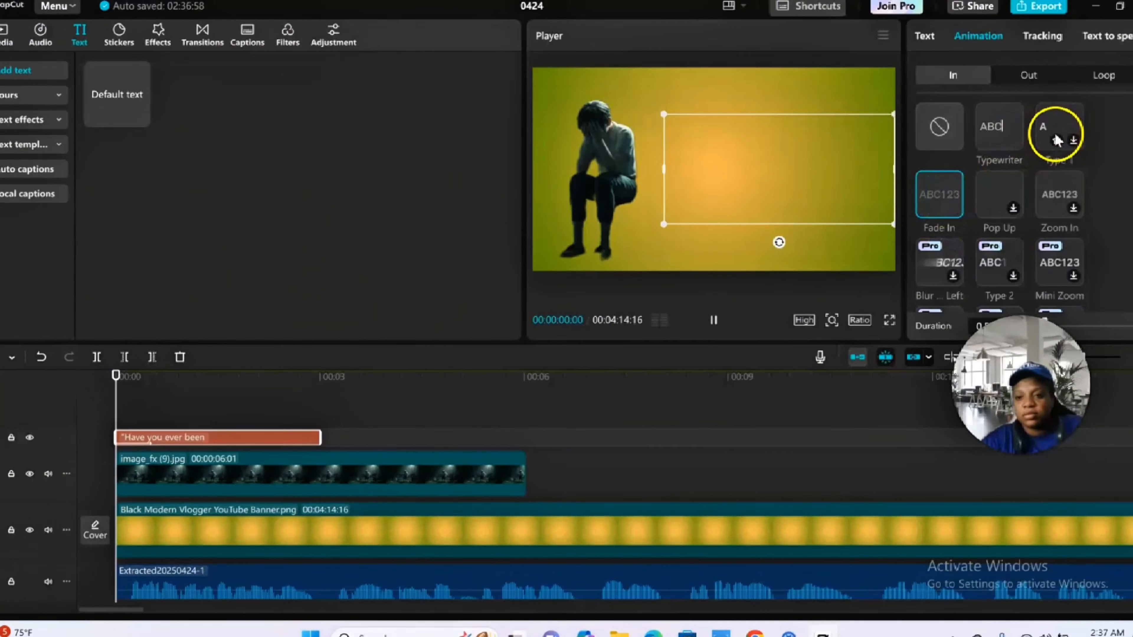
left_click(1060, 131)
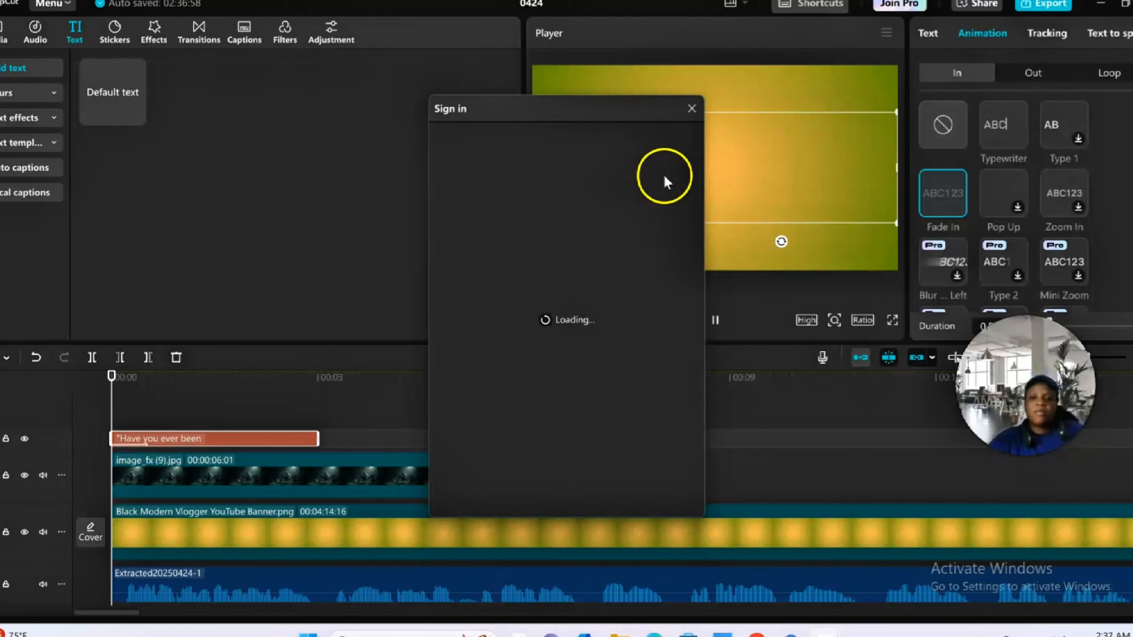
left_click(691, 108)
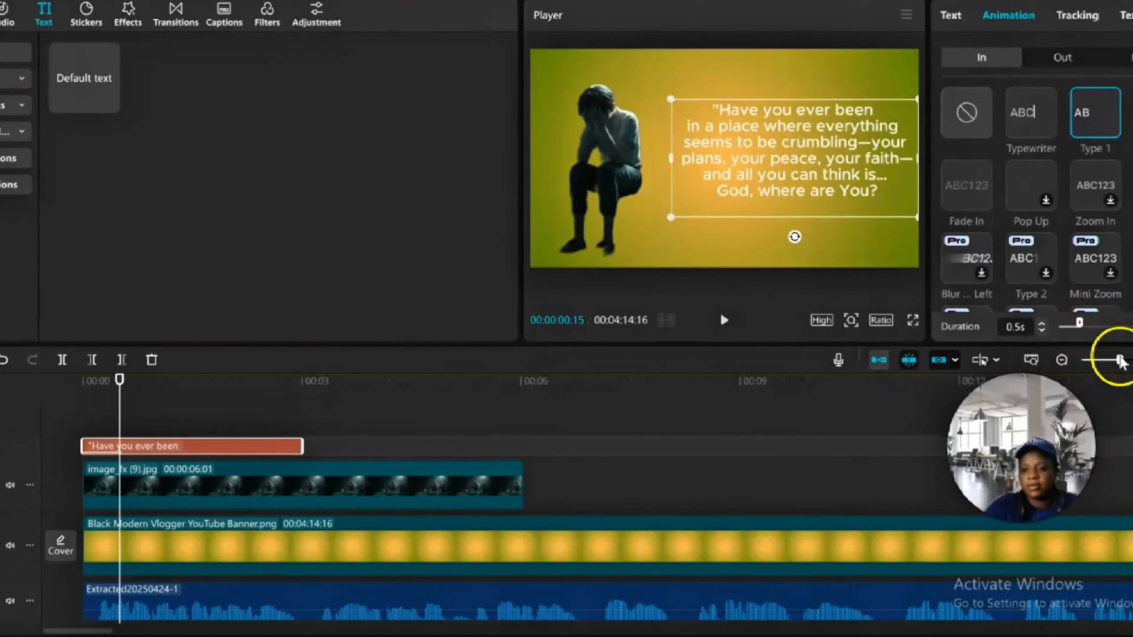
Set the text animation's duration to 3.0 s and extend the text clip to the end of the image_fx (9).jpg clip.
left_click_drag(1087, 357, 1132, 363)
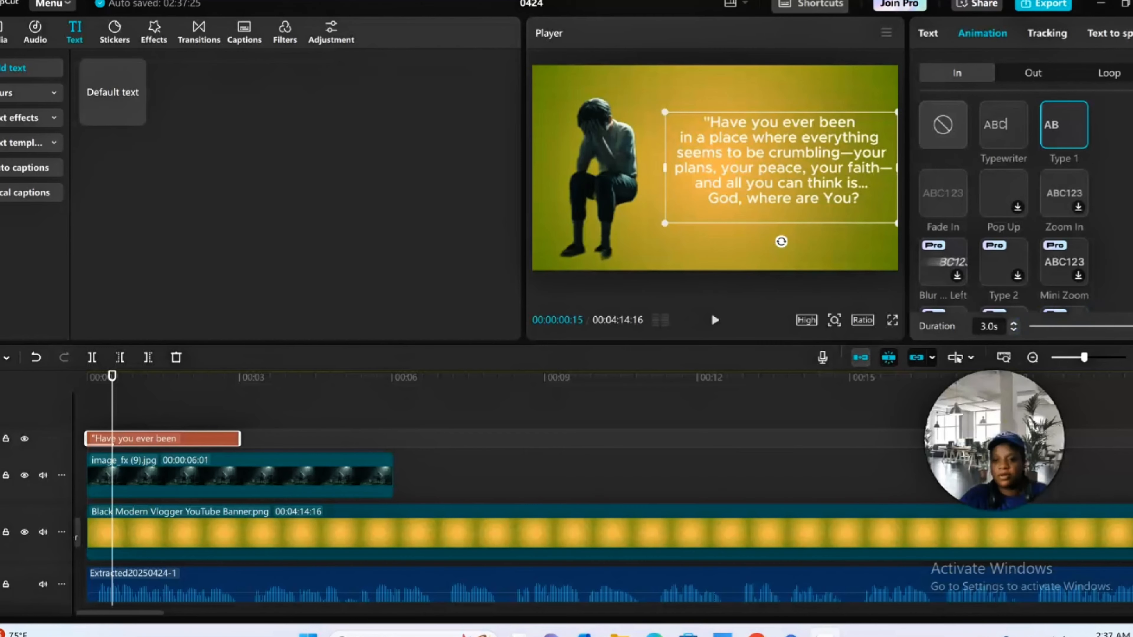
left_click(992, 120)
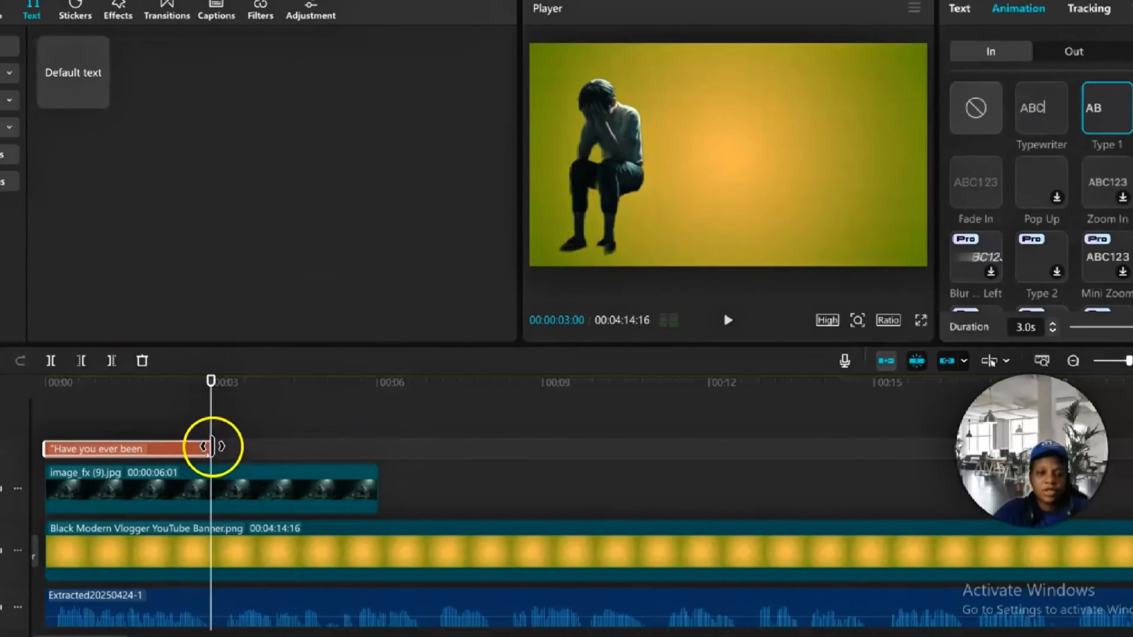
left_click_drag(240, 439, 368, 455)
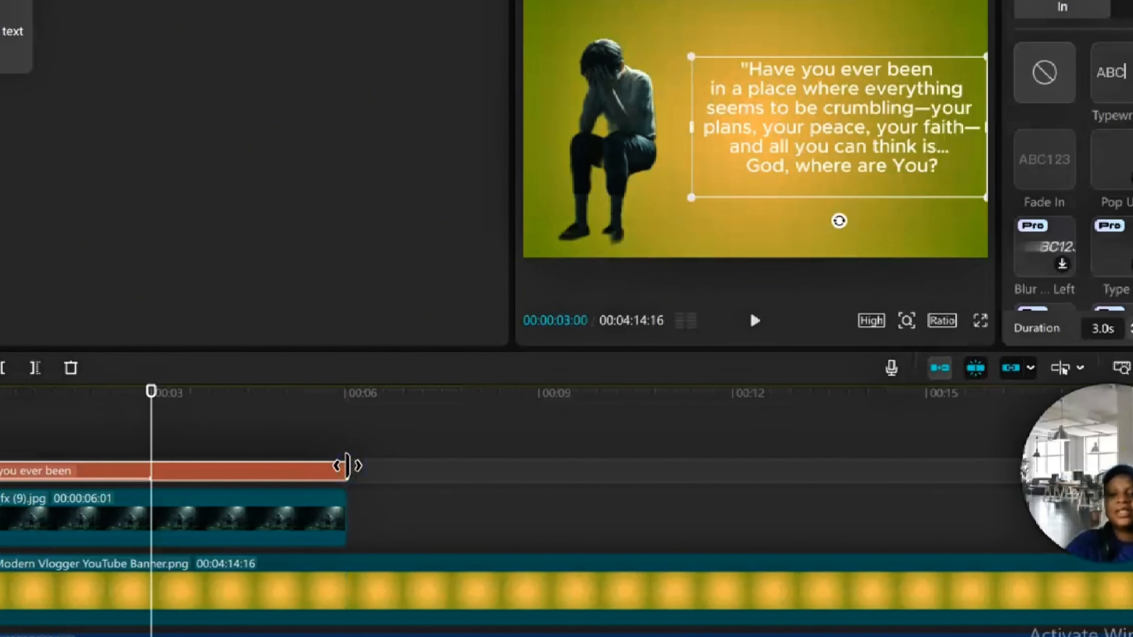
Set the script text's font to Bell MT Italic and play the animated text from the start of the timeline.
left_click(374, 228)
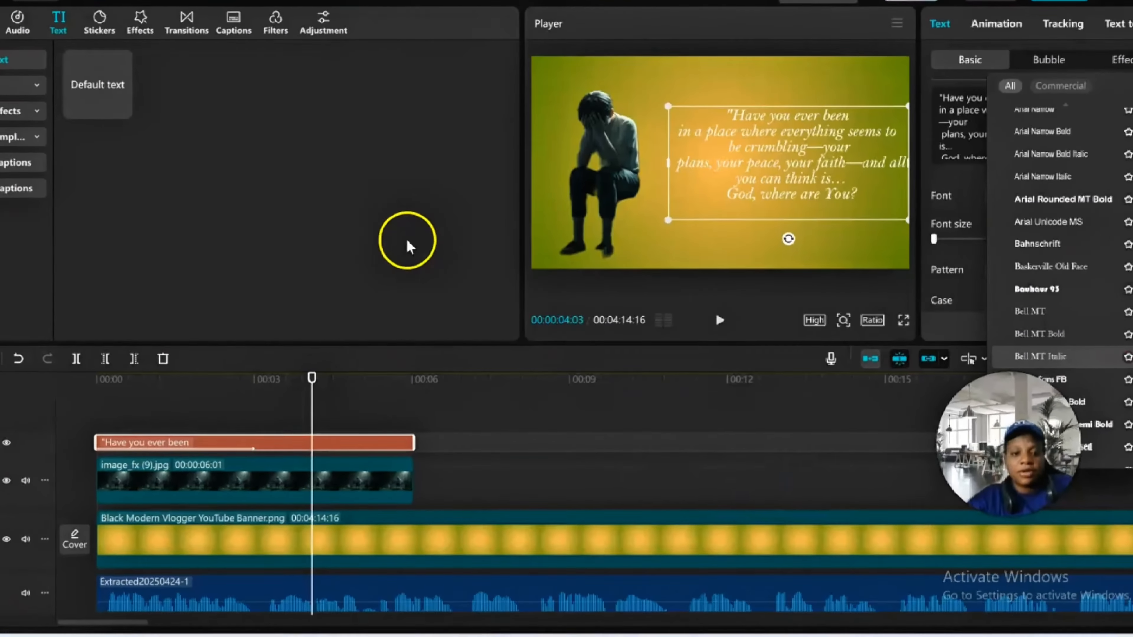
left_click(408, 241)
left_click(996, 270)
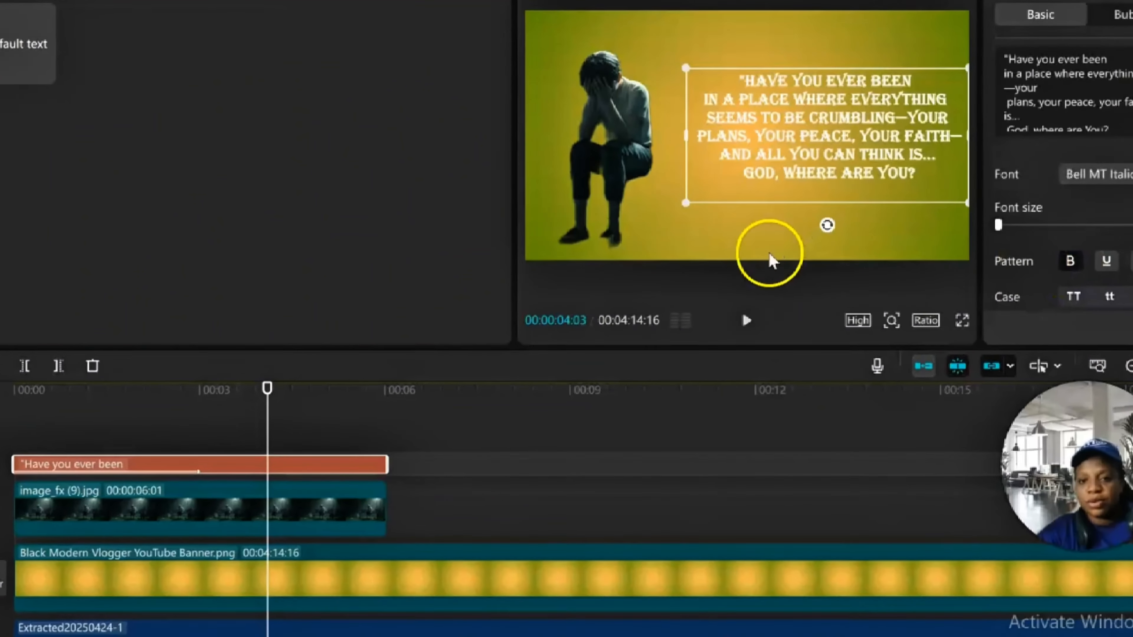
left_click(1071, 263)
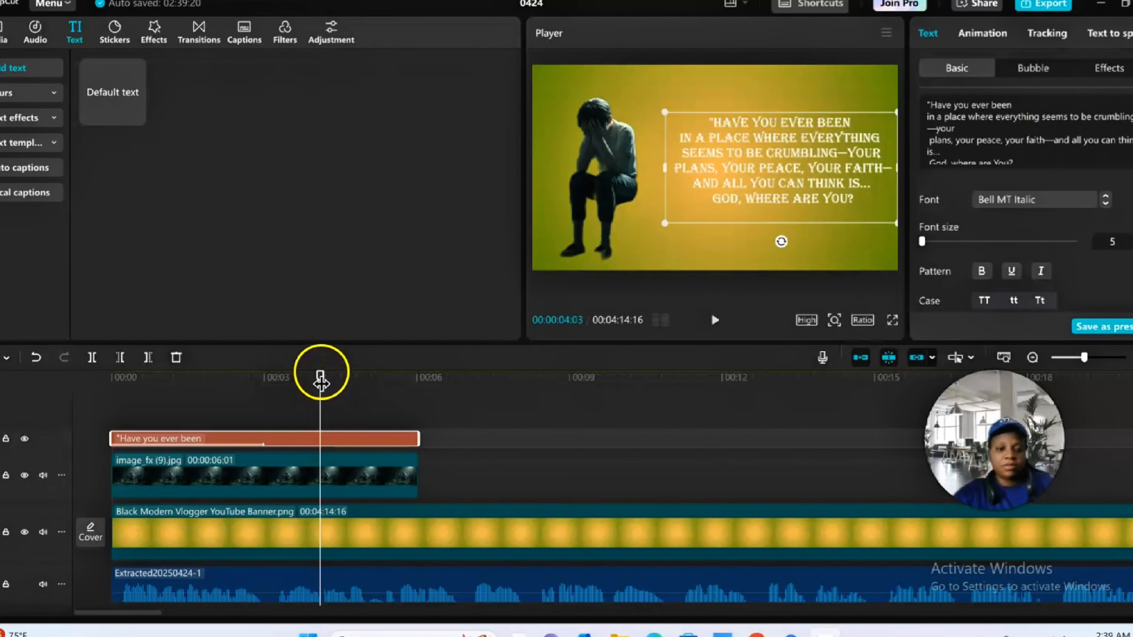
left_click(715, 320)
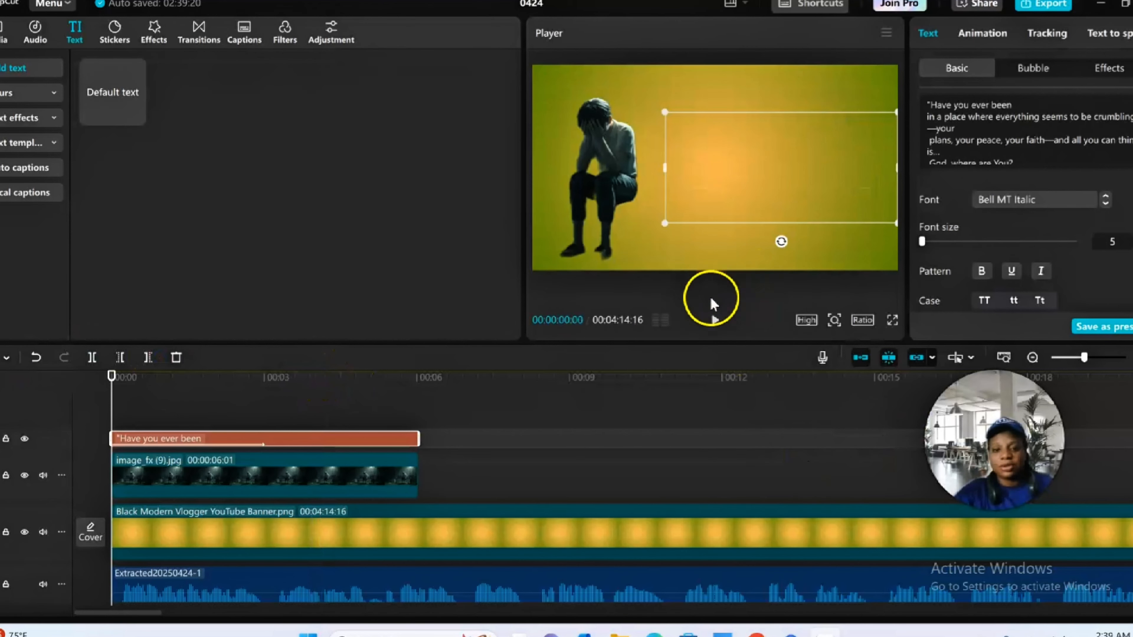